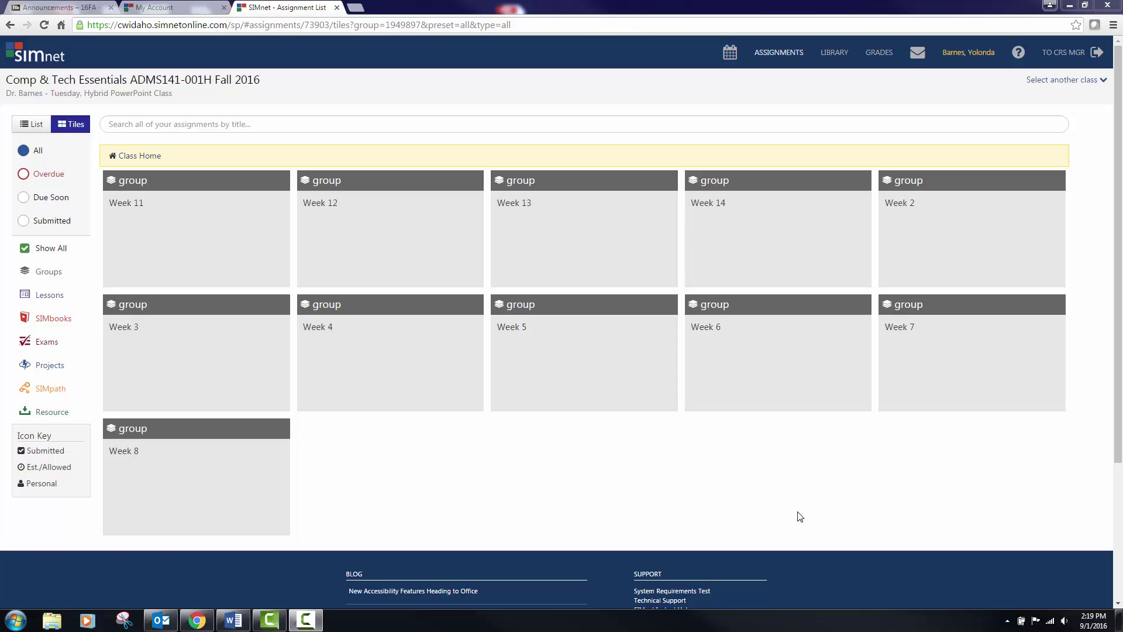
Step: Show the Blackboard course announcements and scroll down to the MOS 2016 post
click(70, 7)
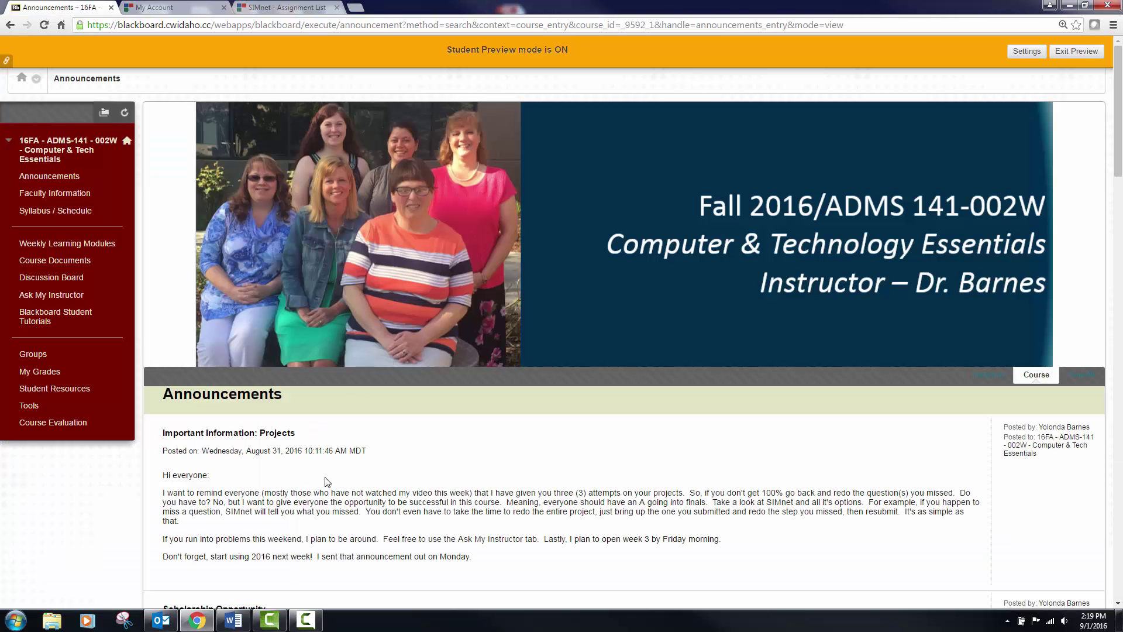
scroll(336, 485, down, 2)
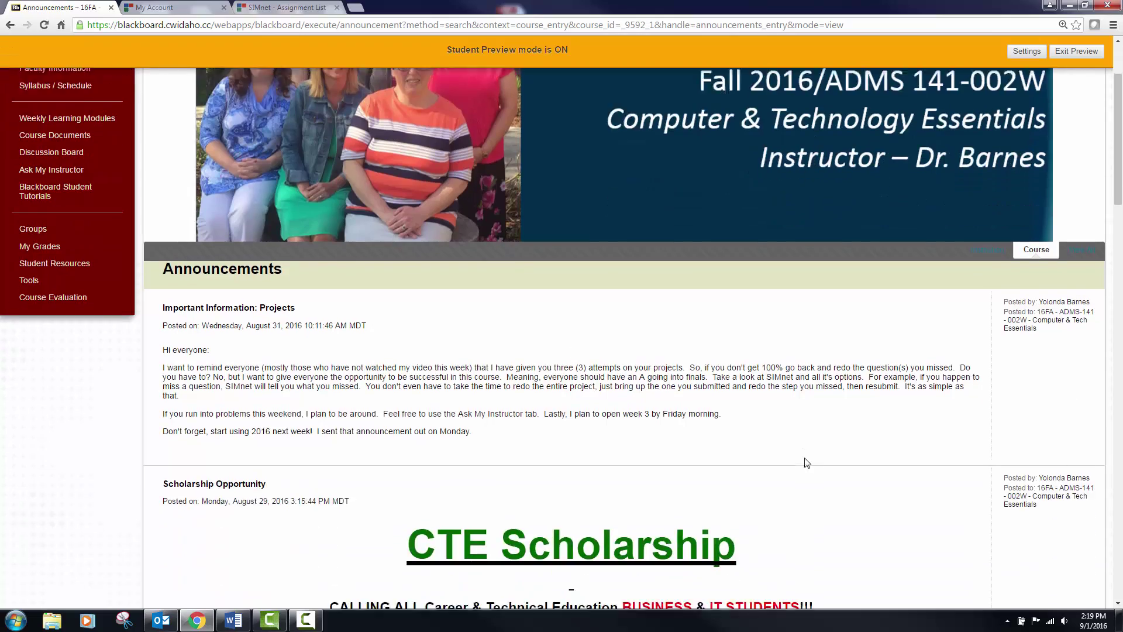
scroll(807, 463, down, 12)
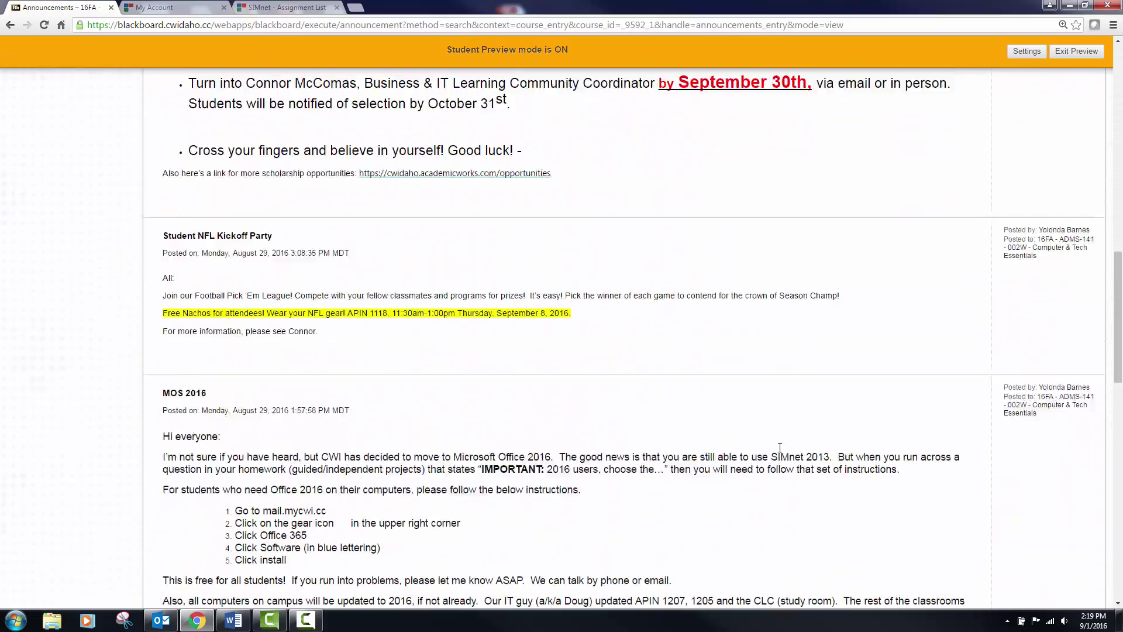
scroll(780, 447, down, 4)
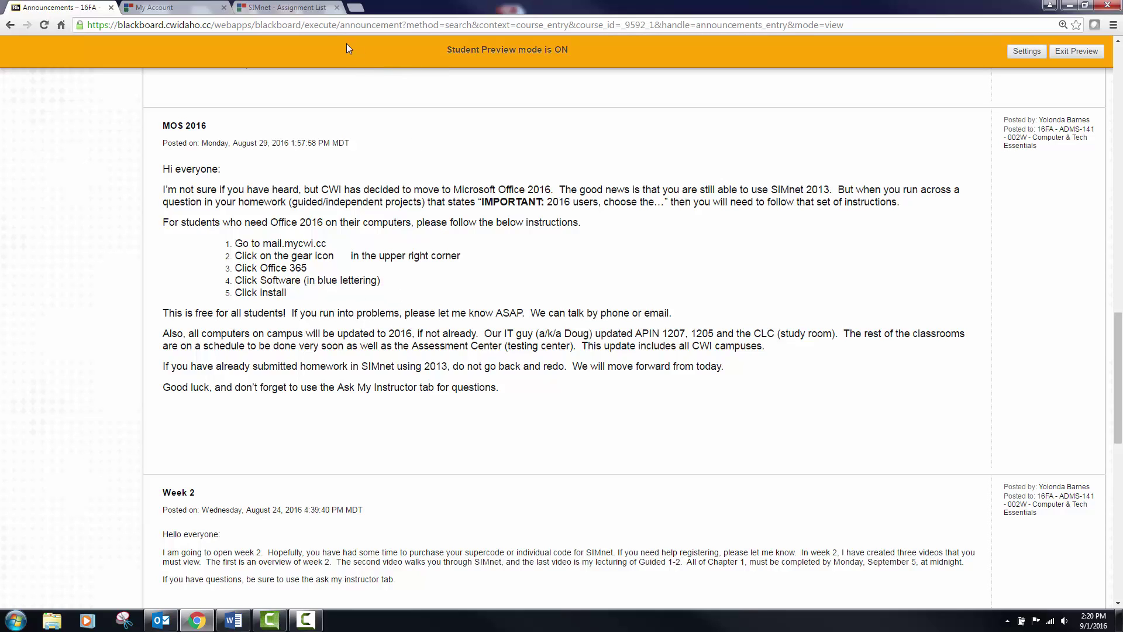
Step: Return to the SIMnet assignment list and open the Week 3 group
click(310, 12)
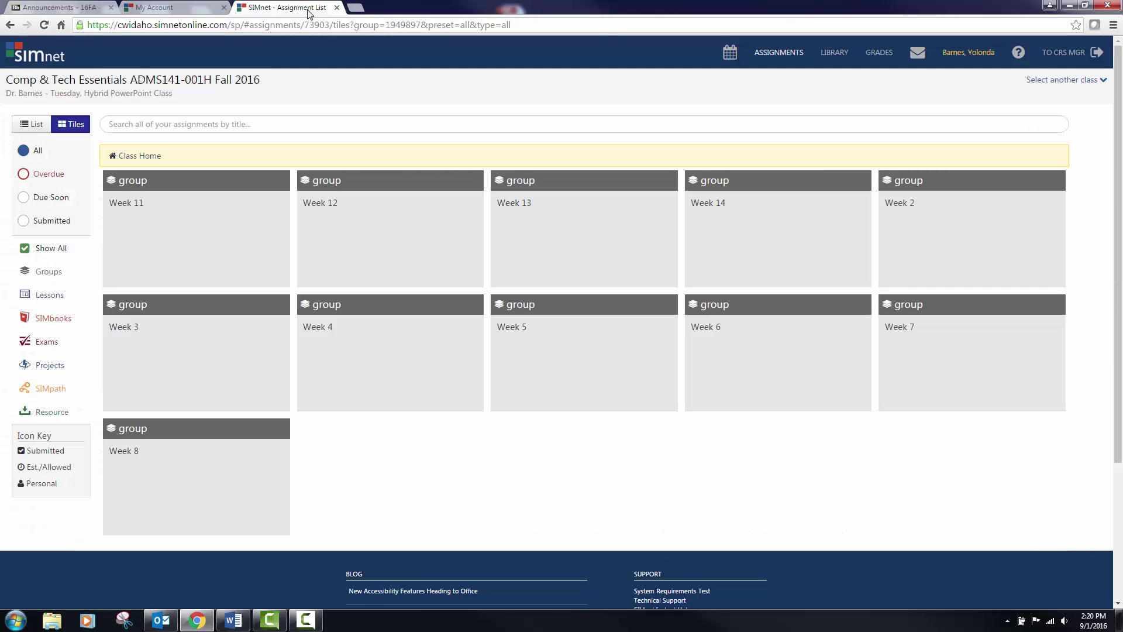
click(213, 377)
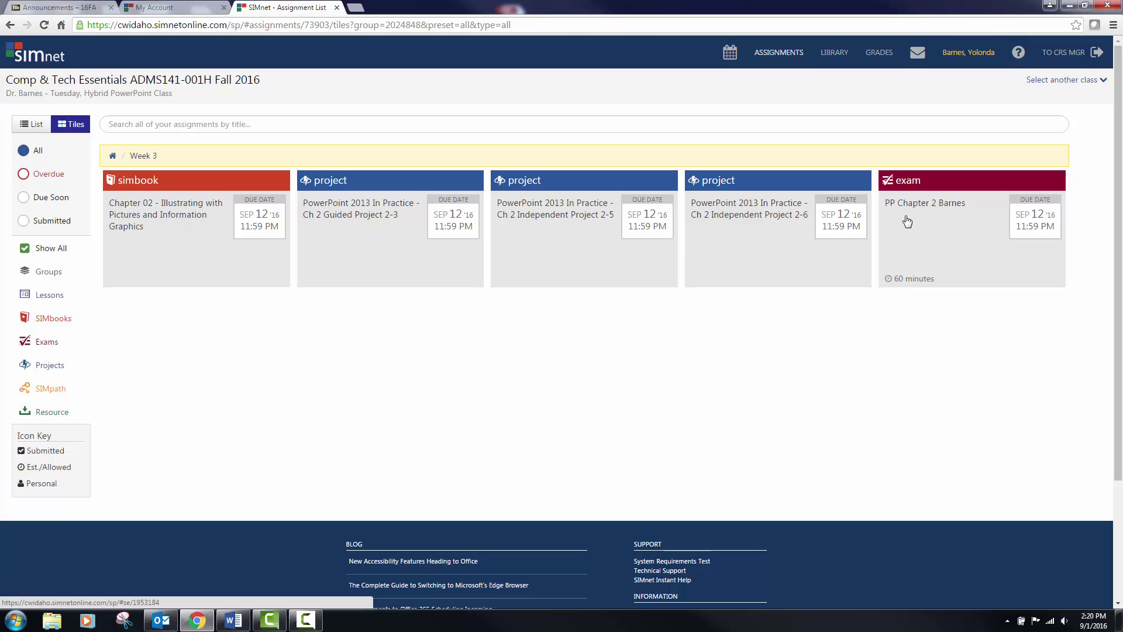
Step: Download and open the Guided Project 2-3 start file InfoTechSalaries-02.pptx, then minimize Chrome
click(345, 221)
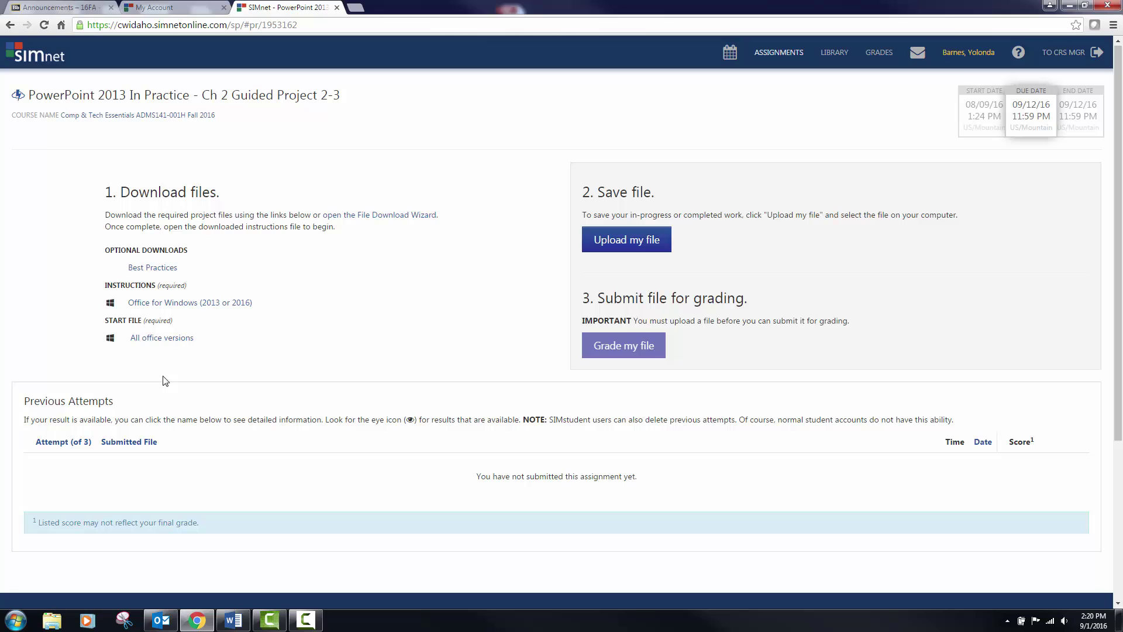
click(161, 338)
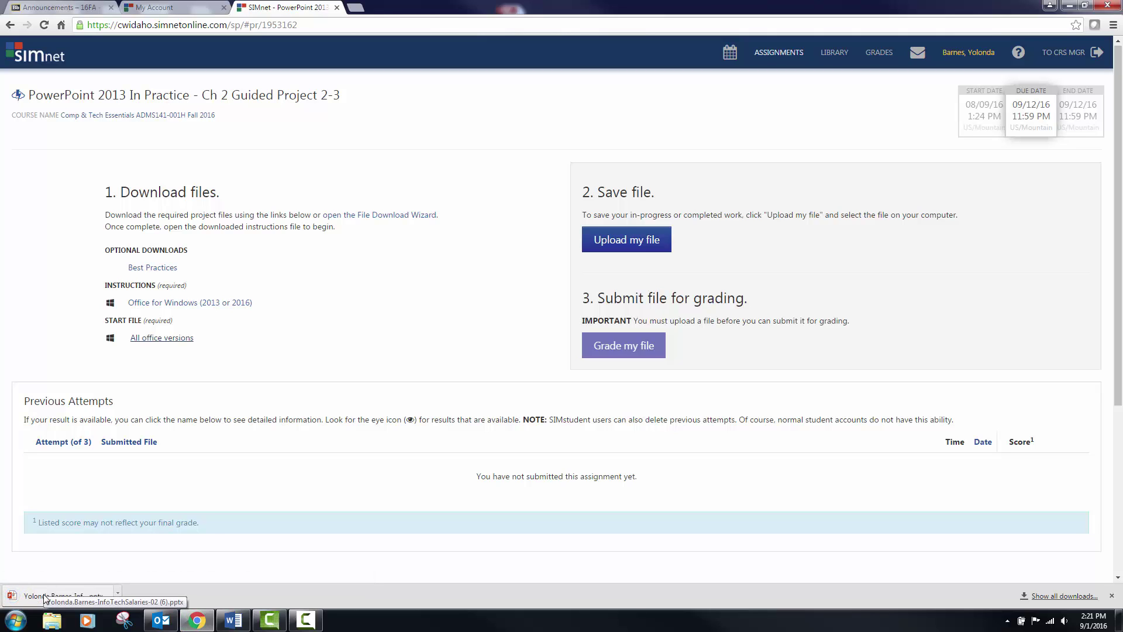
click(45, 596)
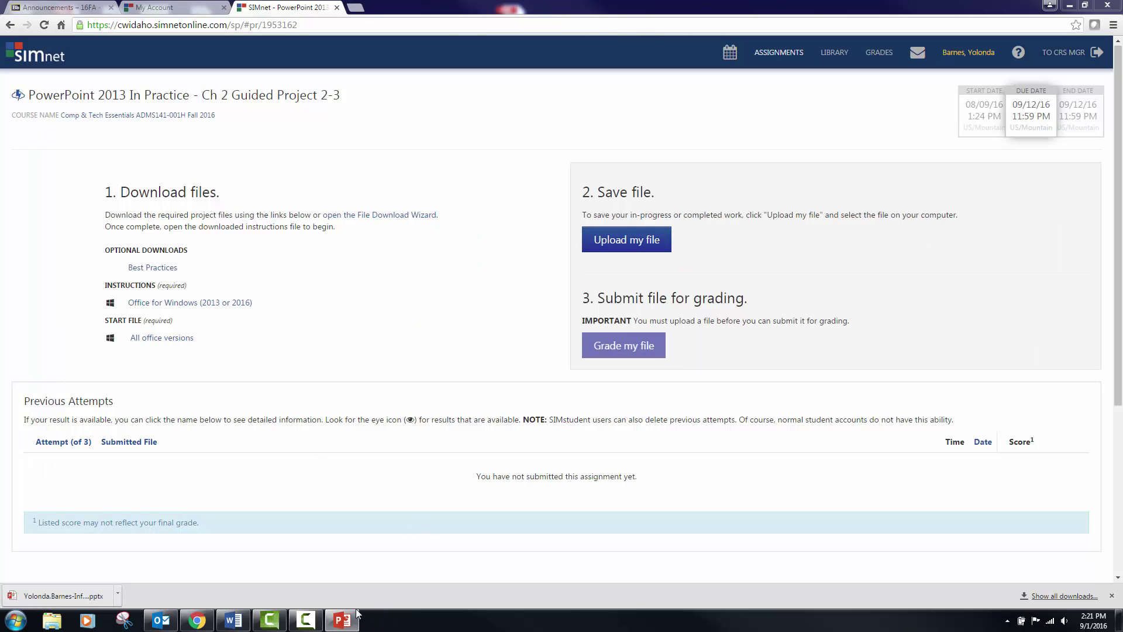
click(1070, 5)
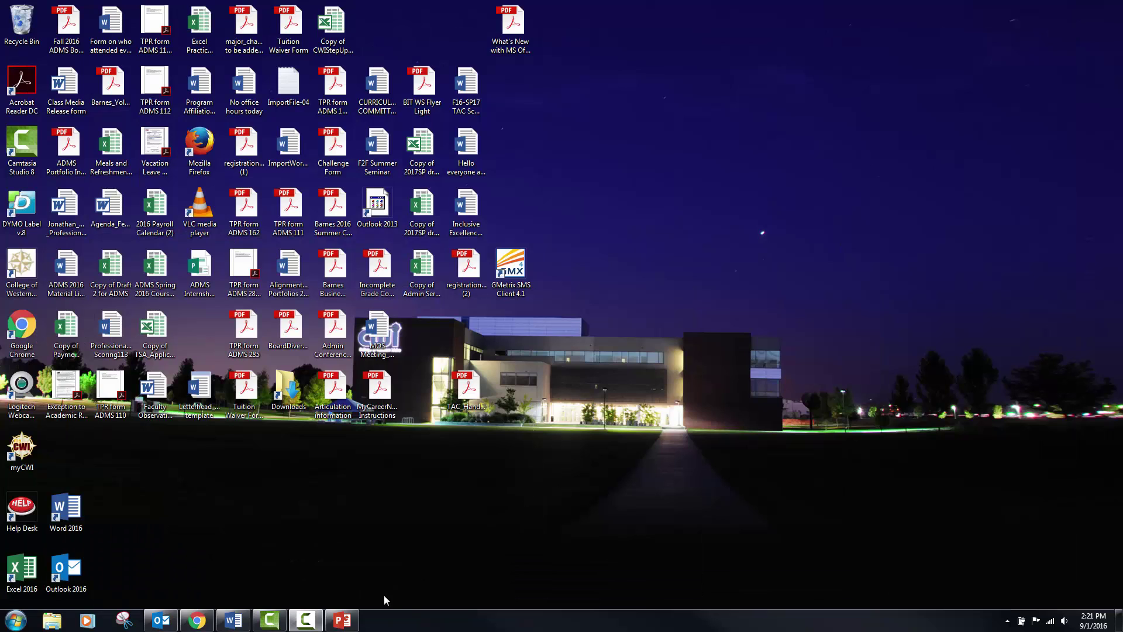
Step: Bring the InfoTechSalaries-02 presentation to the front and enable editing on it
click(342, 619)
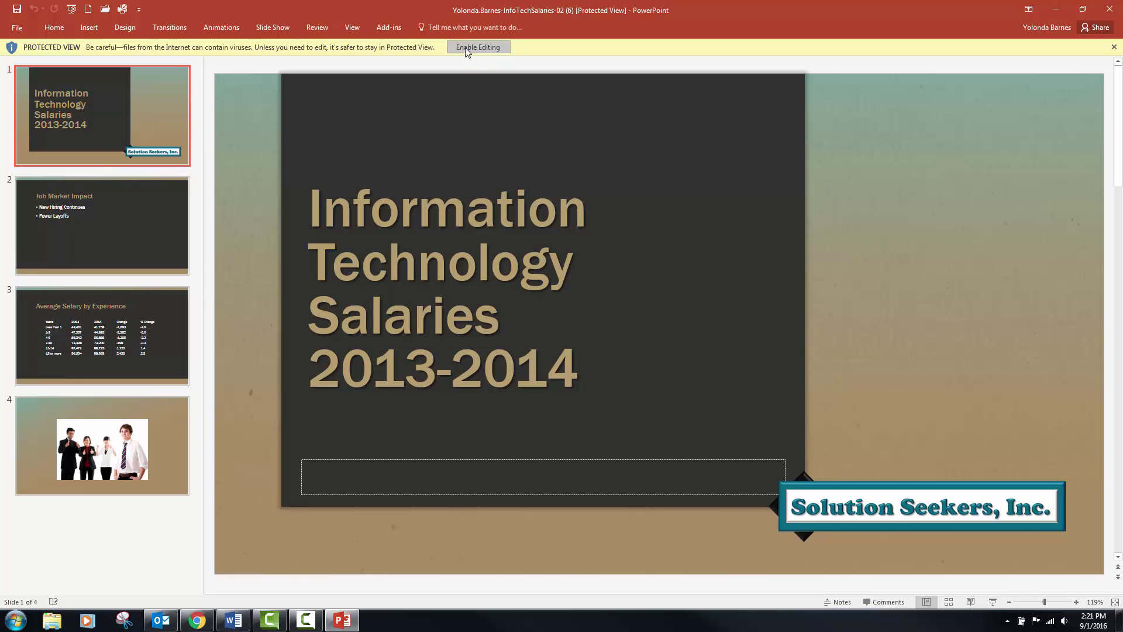
click(478, 48)
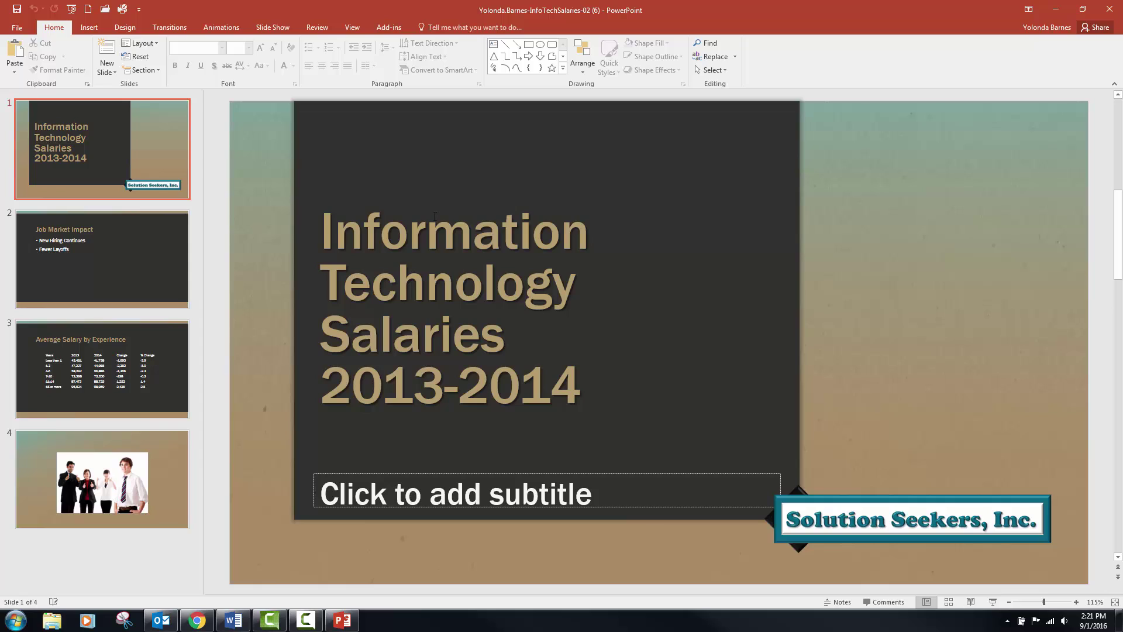
click(18, 27)
Step: Start Save As with F12 and browse to Documents > ADMS 141 > Homework > Chapter 2
key(F12)
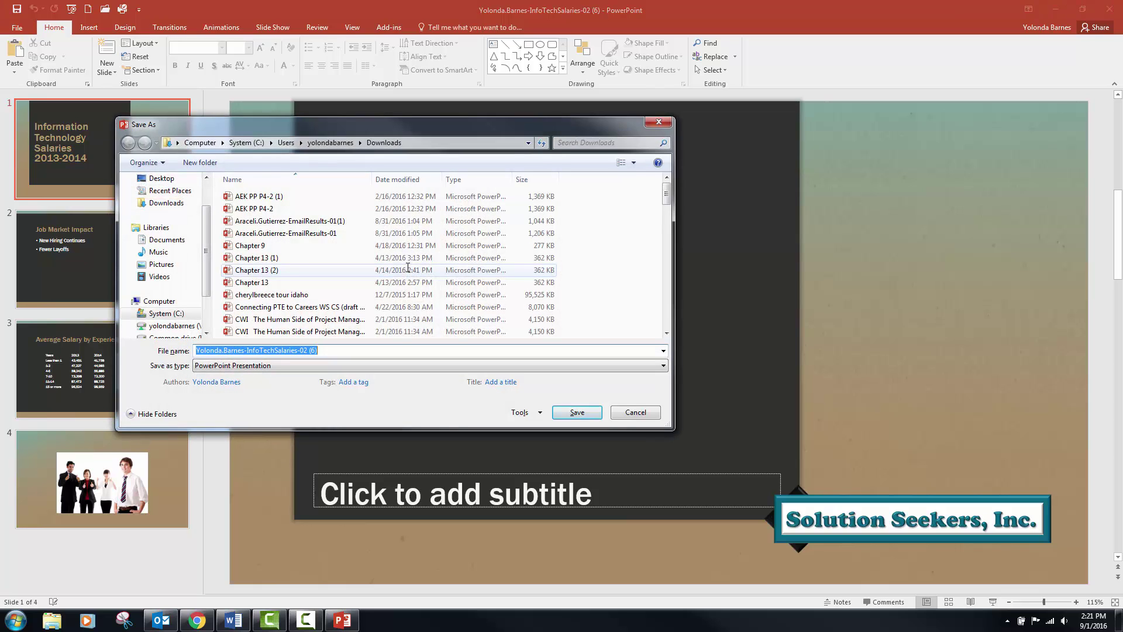
click(183, 246)
double_click(258, 314)
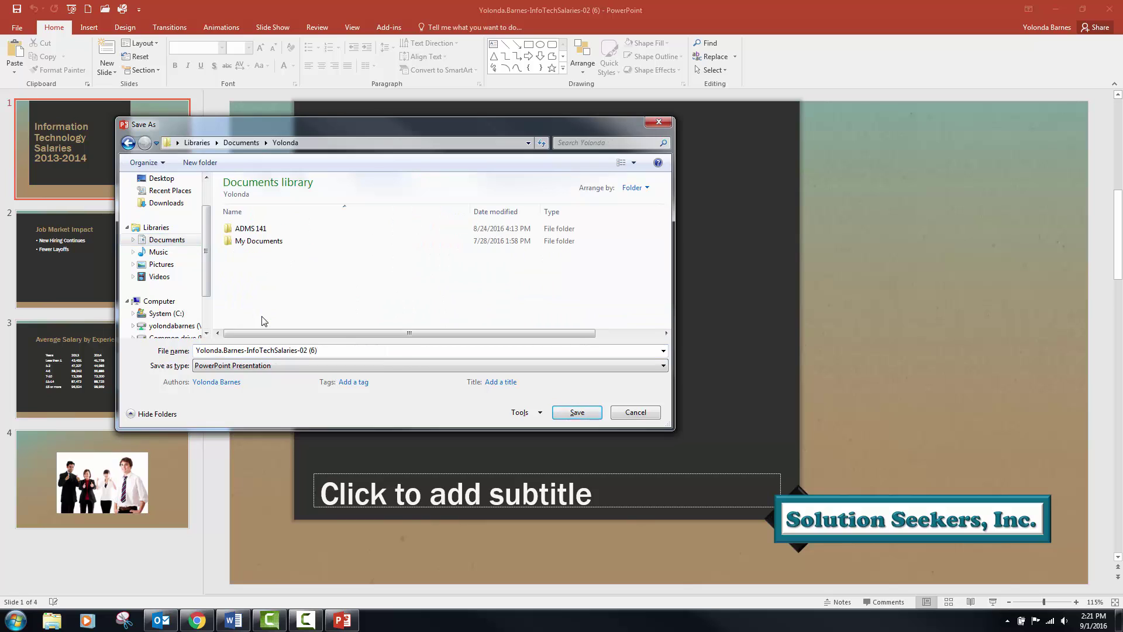
double_click(267, 228)
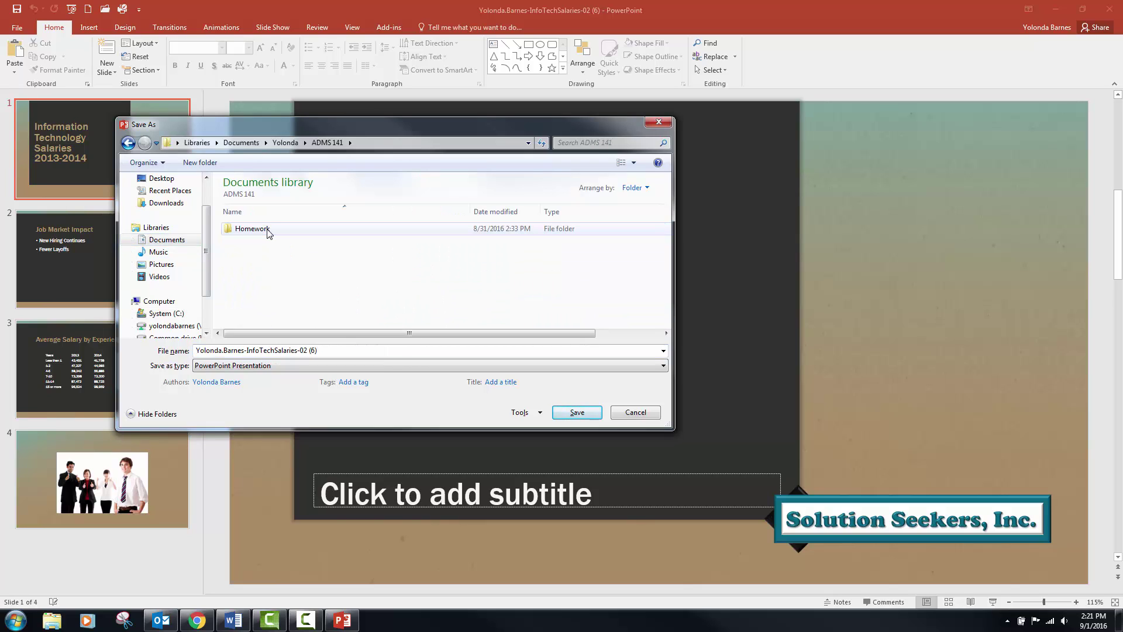
double_click(269, 232)
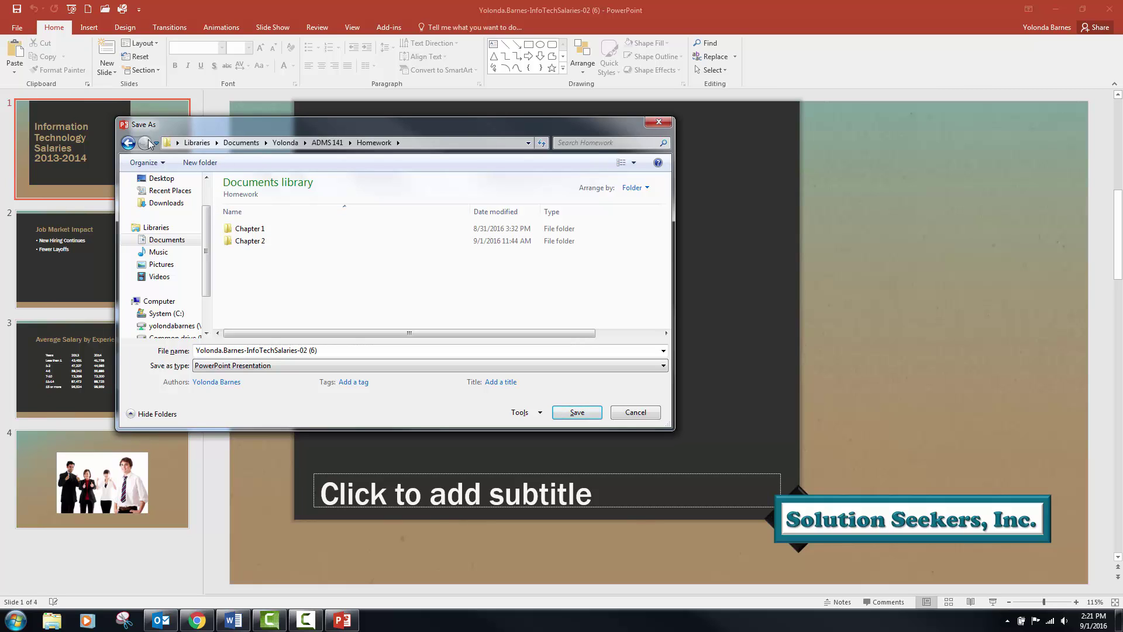
double_click(252, 241)
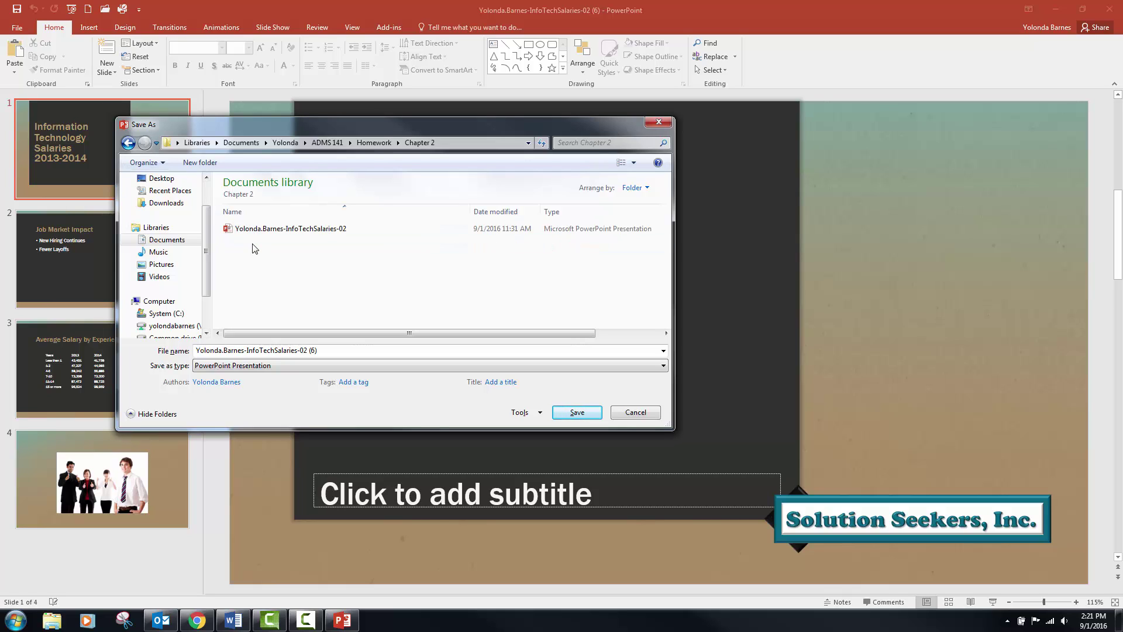
Step: Remove the (6) suffix from the file name, save, and confirm replacing the existing file
click(356, 351)
key(End)
key(shift+Left)
key(shift+Left)
key(shift+Left)
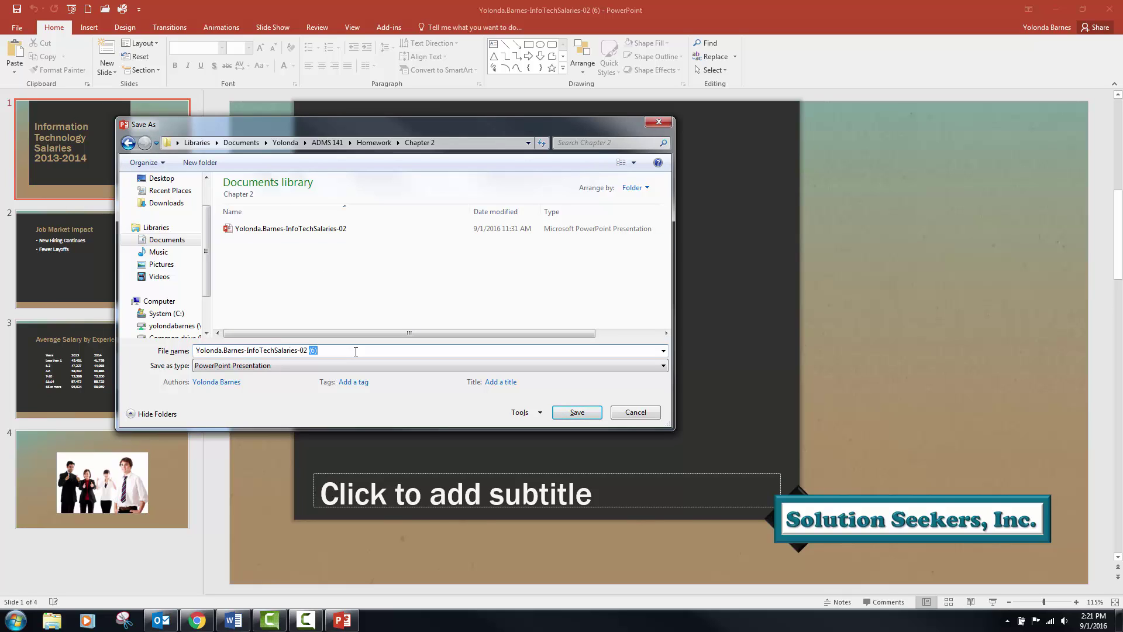
key(BackSpace)
key(BackSpace)
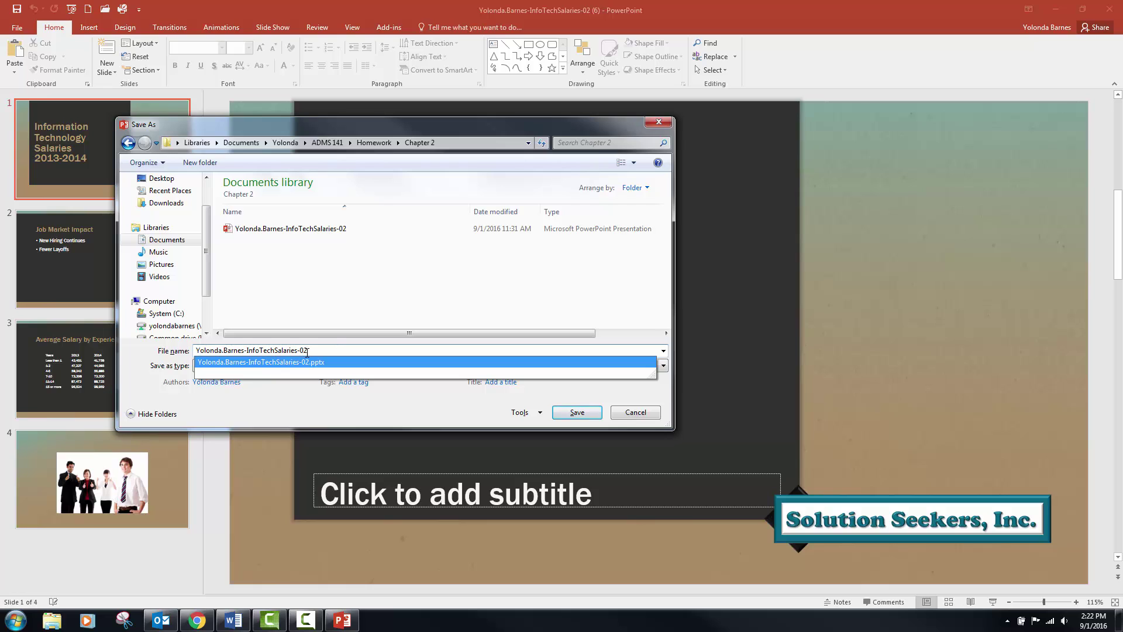
click(574, 412)
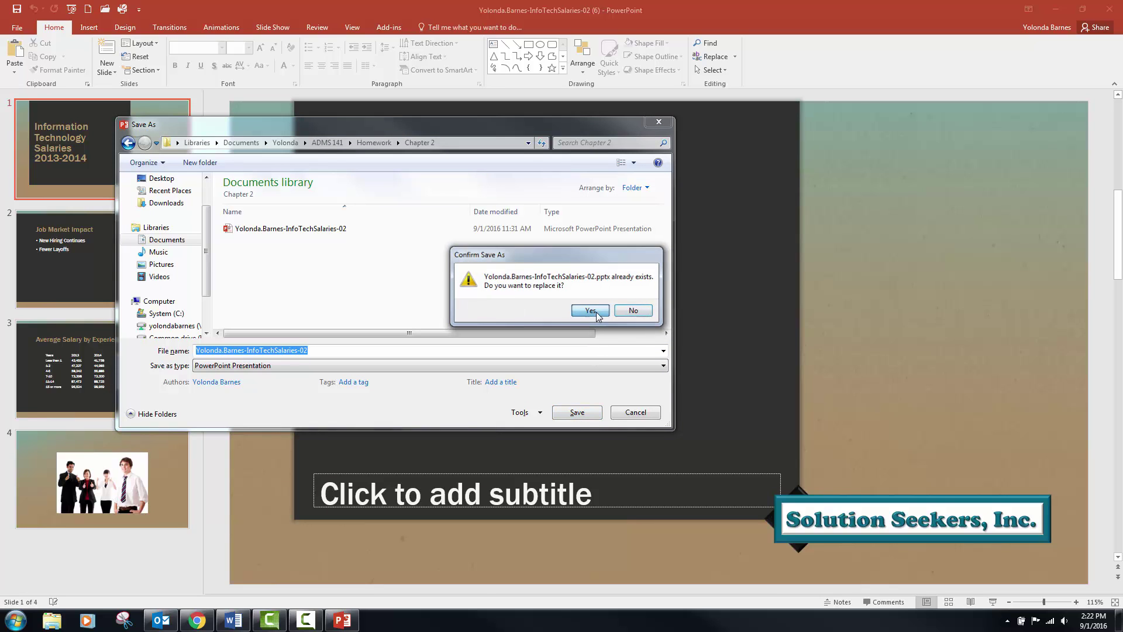
click(594, 311)
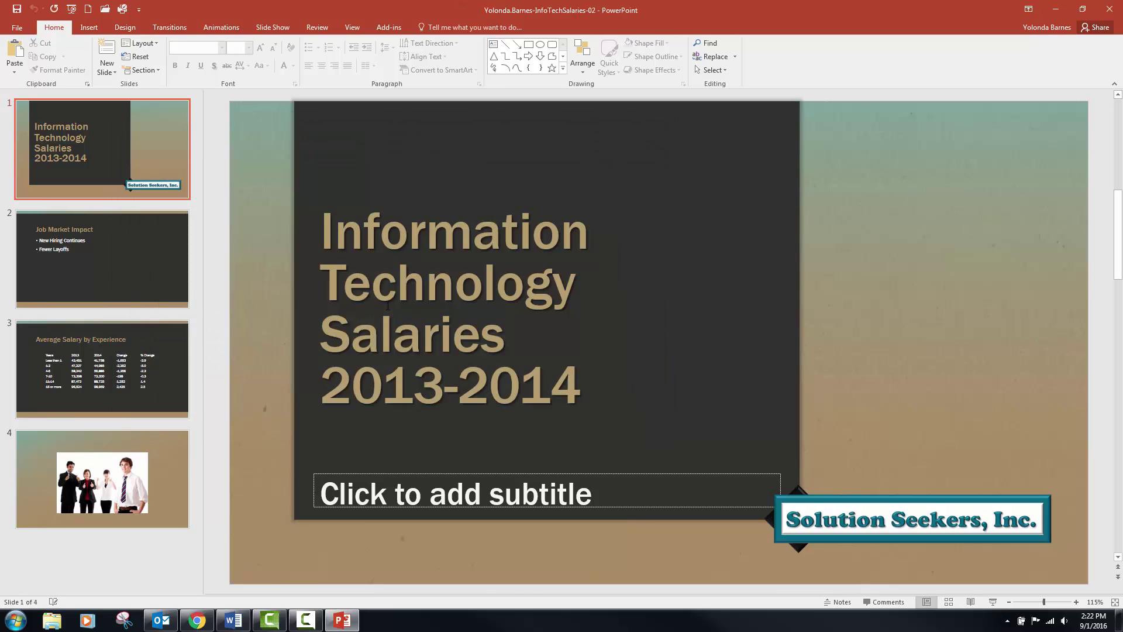
Step: Look through the four slides and settle on slide 2, Job Market Impact
click(141, 445)
click(141, 376)
click(146, 276)
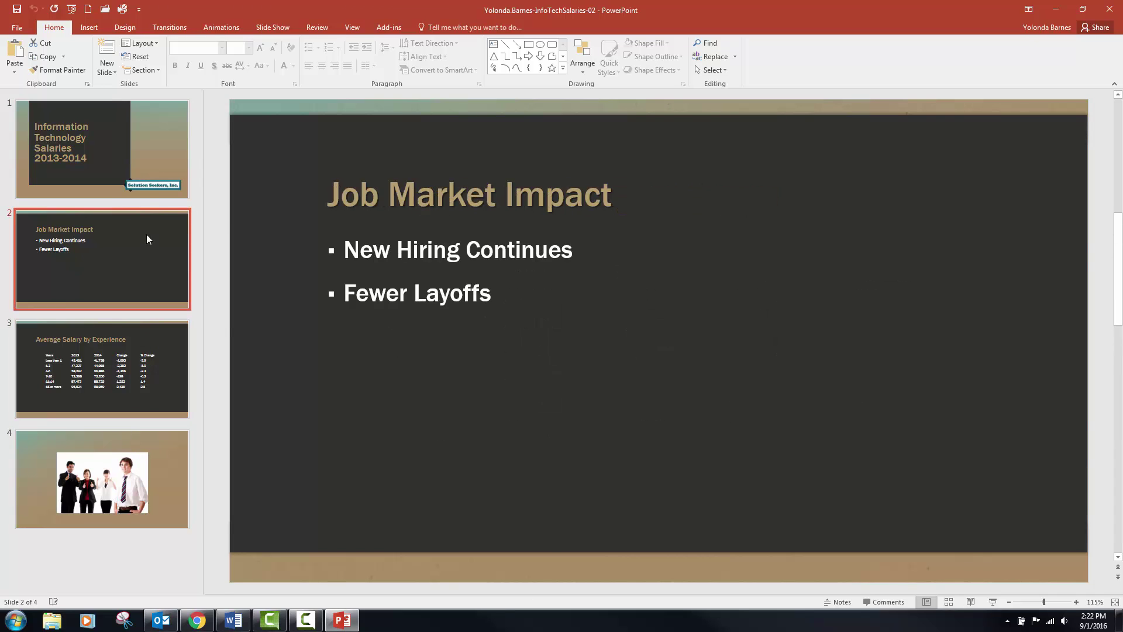
click(146, 194)
click(150, 279)
click(203, 624)
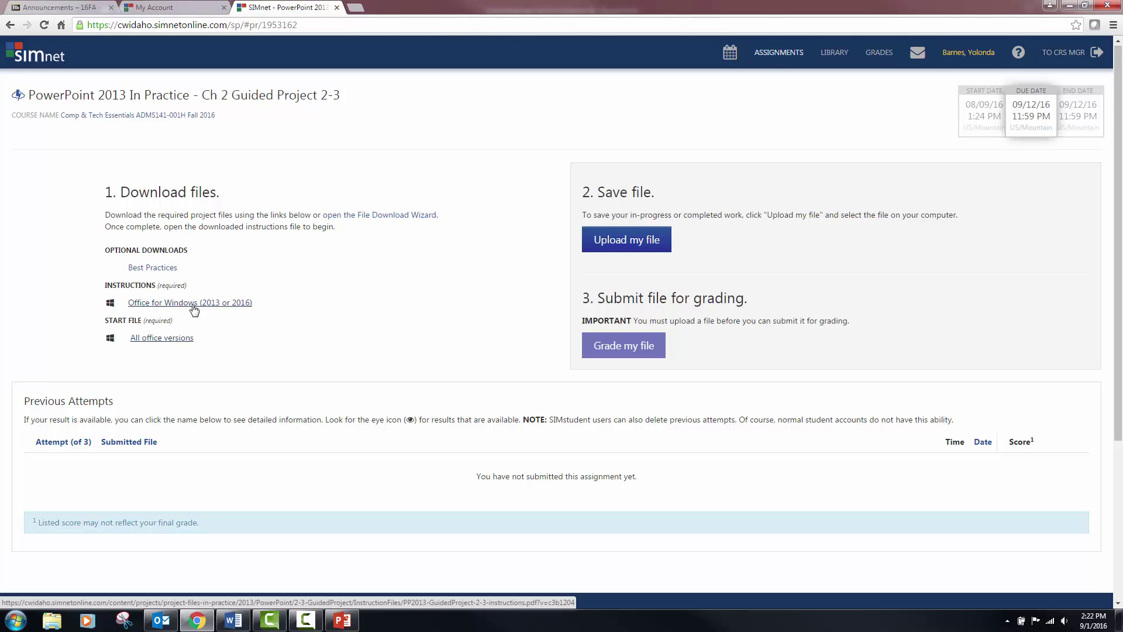
click(201, 622)
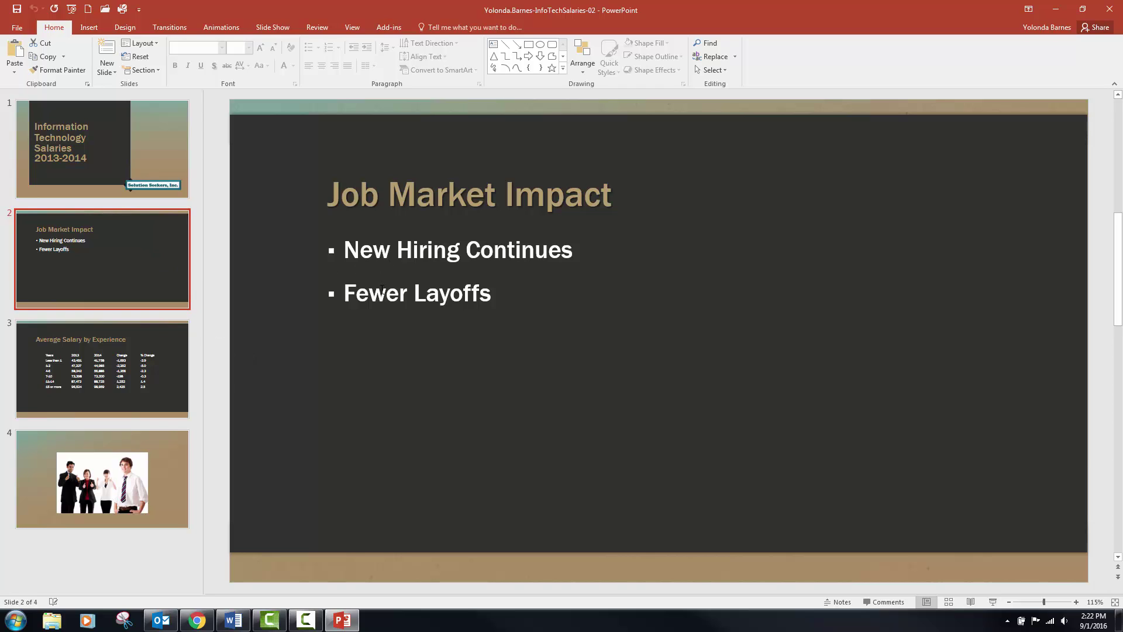
Step: Convert both slide 2 bullets into a Relationship > Counterbalance Arrows SmartArt graphic
drag(491, 294, 357, 261)
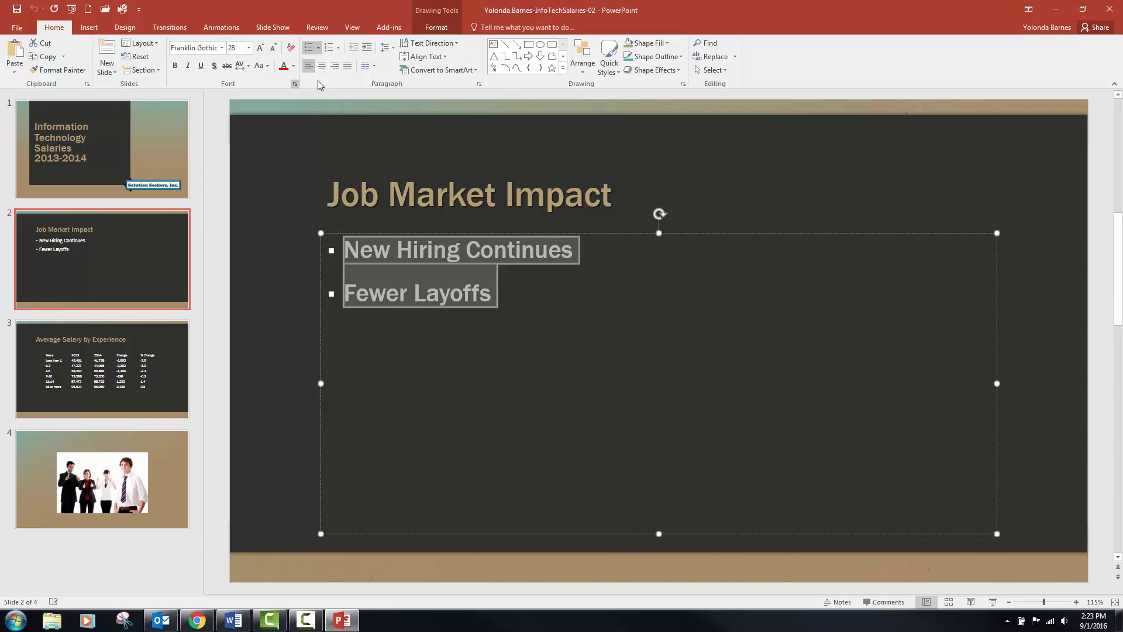
click(477, 70)
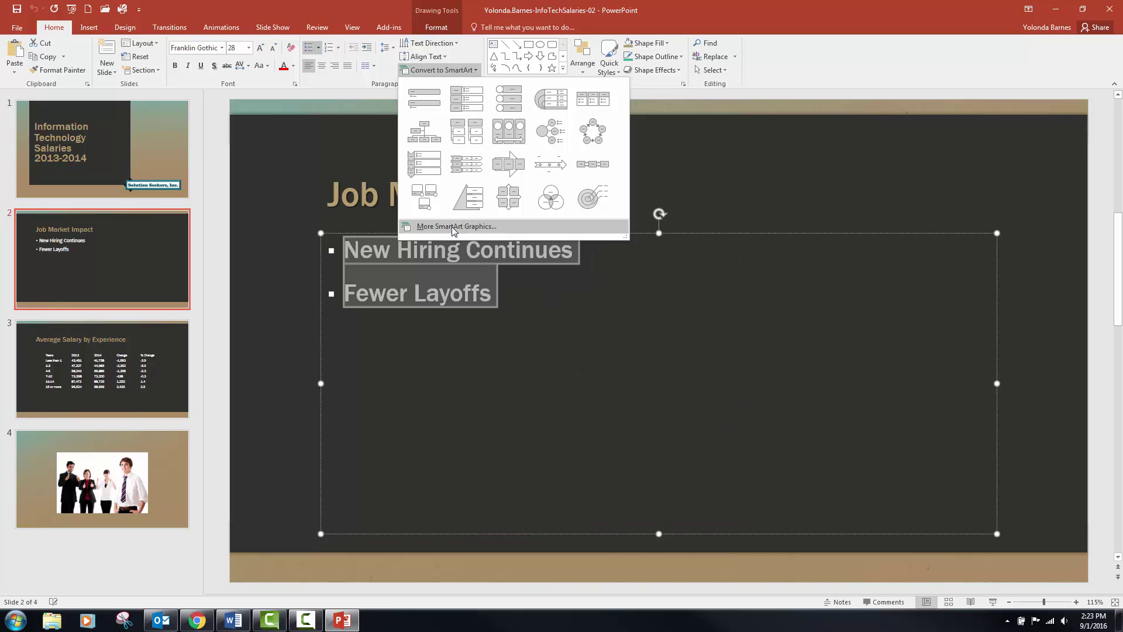
click(451, 226)
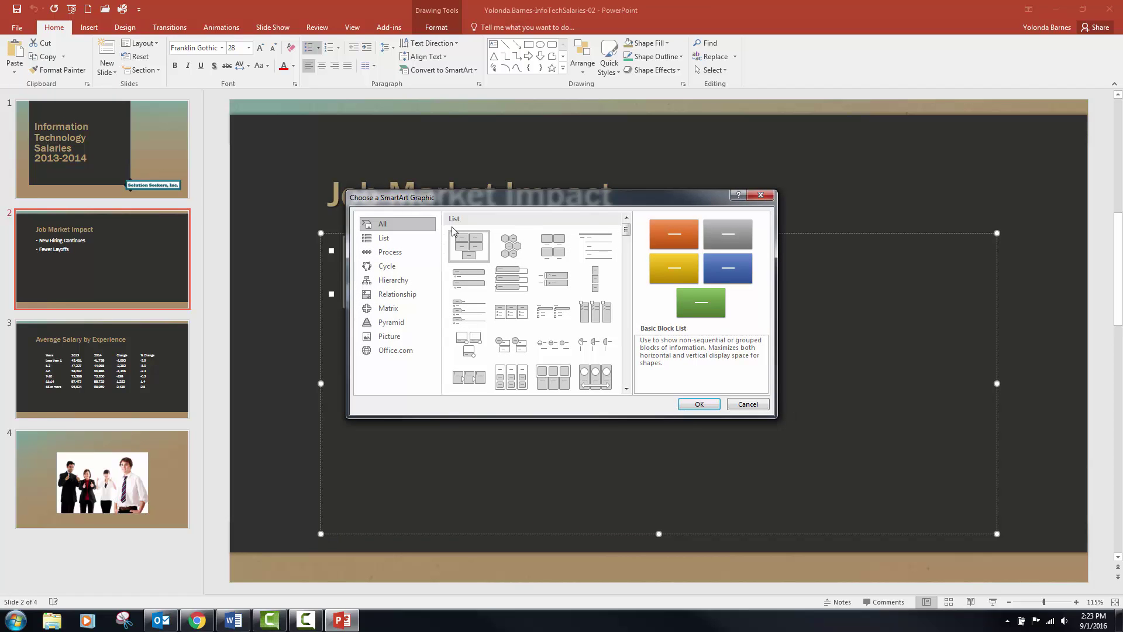
drag(538, 197, 572, 237)
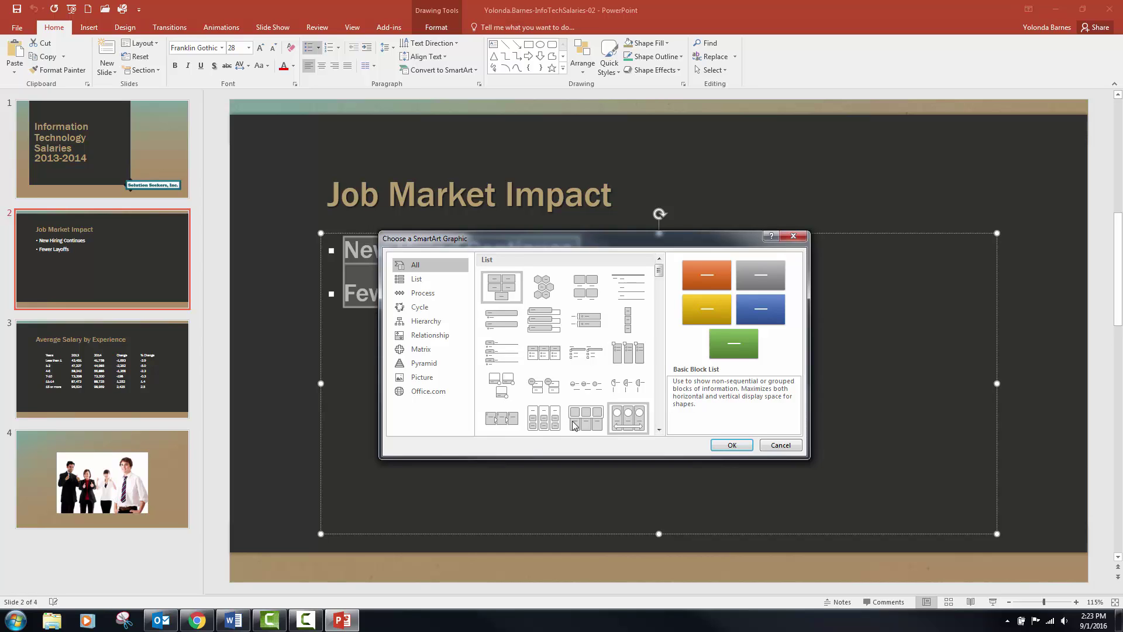
click(426, 336)
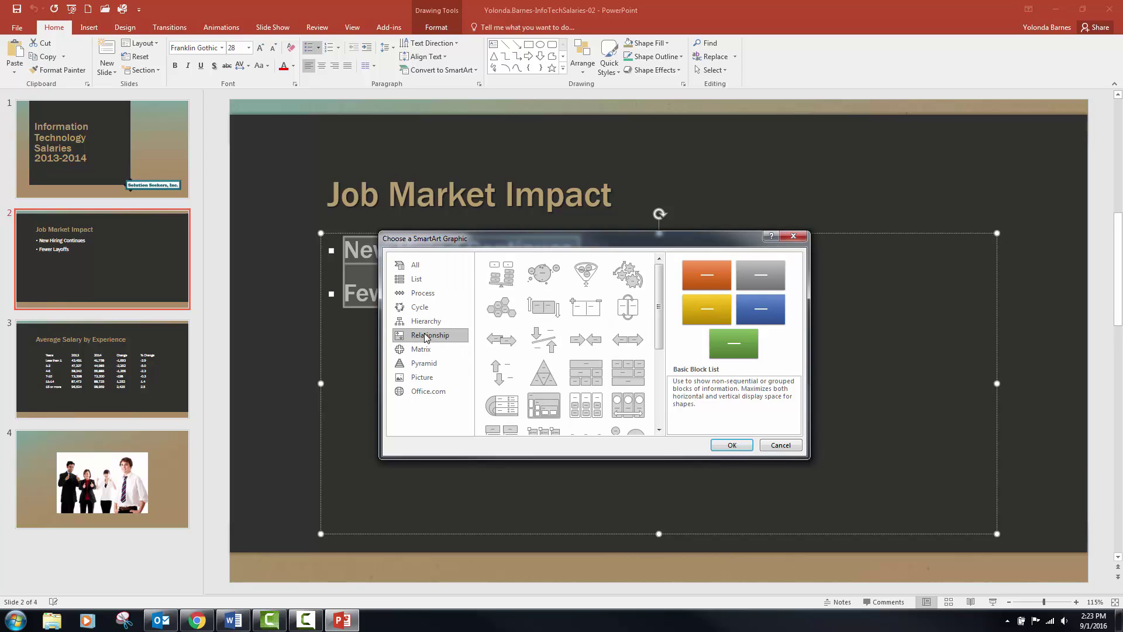
click(543, 349)
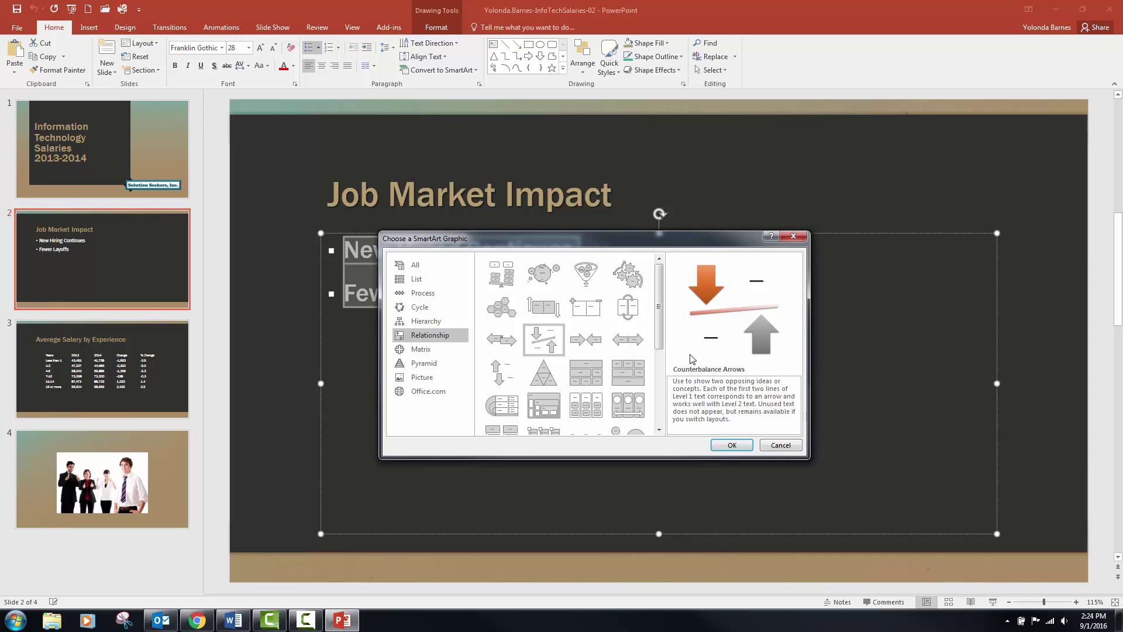
click(731, 446)
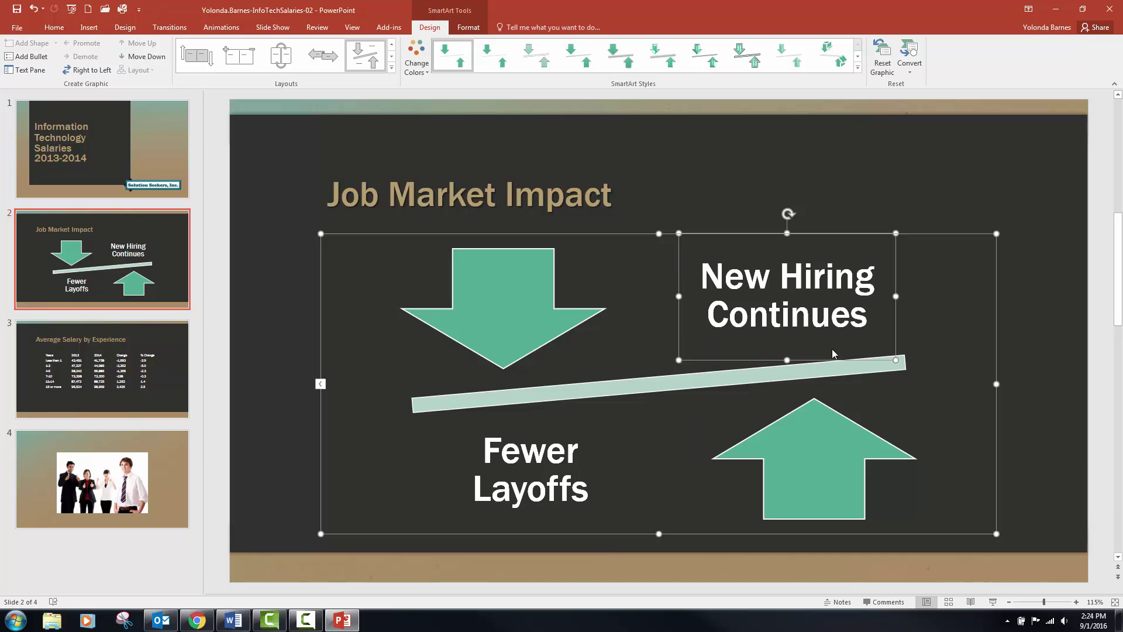
Step: Expand the SmartArt Styles gallery for the Counterbalance Arrows graphic on the SmartArt Design tab
click(600, 267)
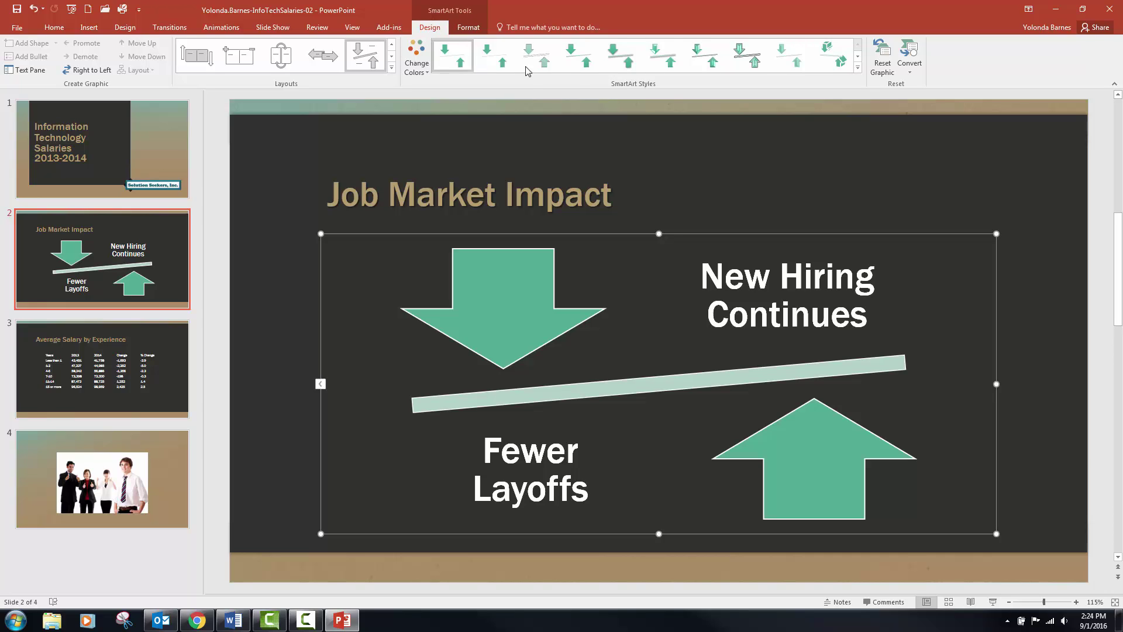
click(858, 68)
click(882, 101)
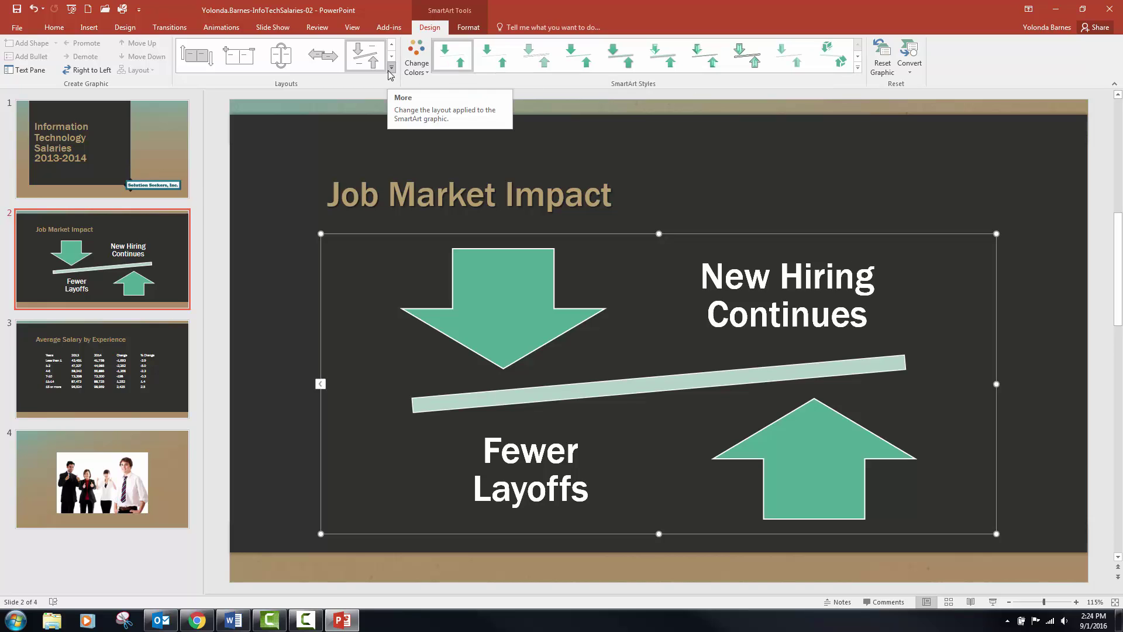
click(389, 27)
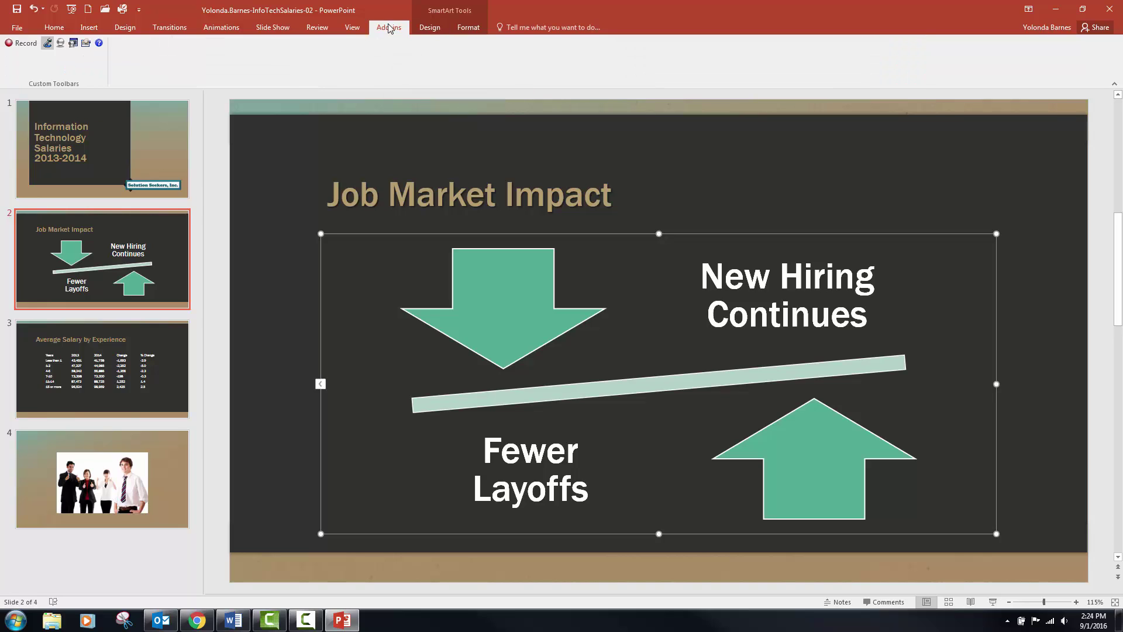
click(350, 29)
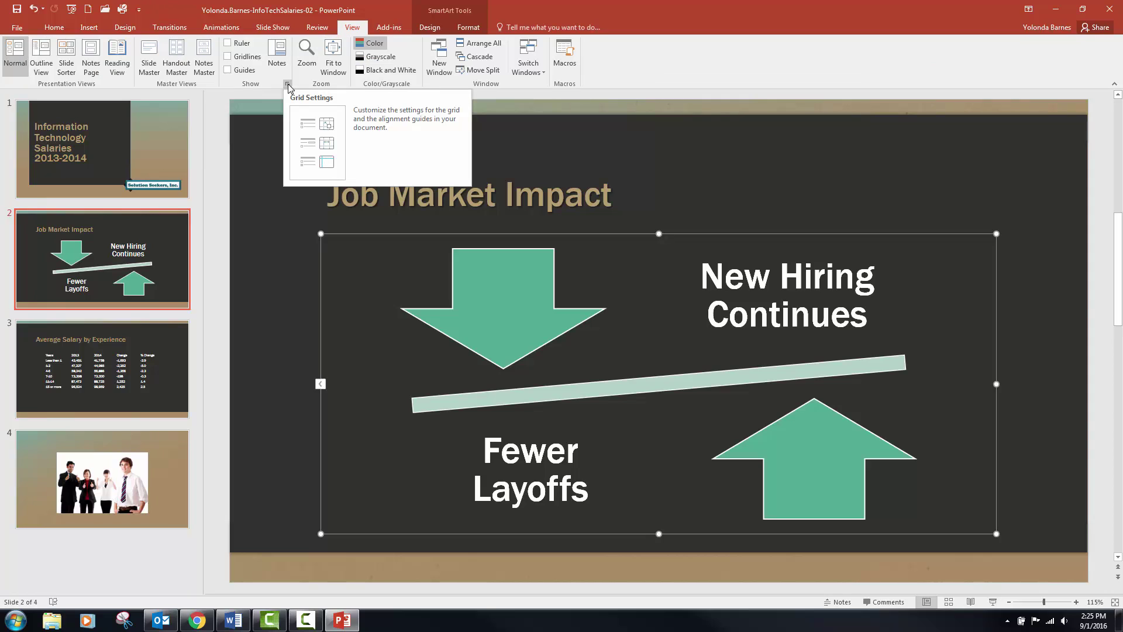
click(430, 28)
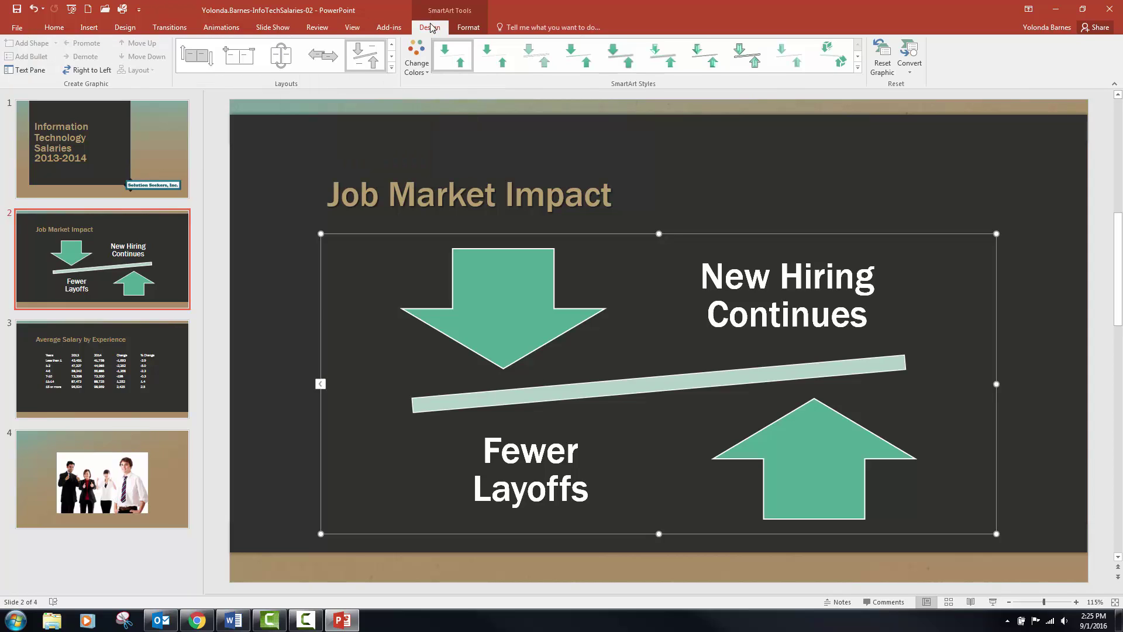
click(857, 70)
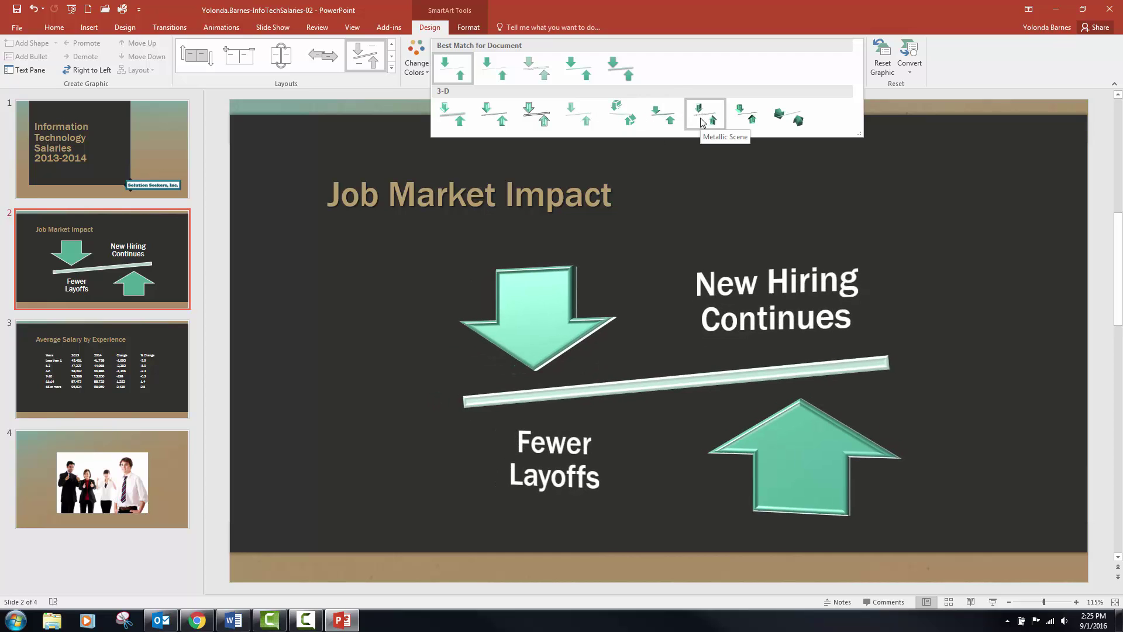
Step: Apply the 3-D Cartoon SmartArt style and select the downward arrow
click(544, 121)
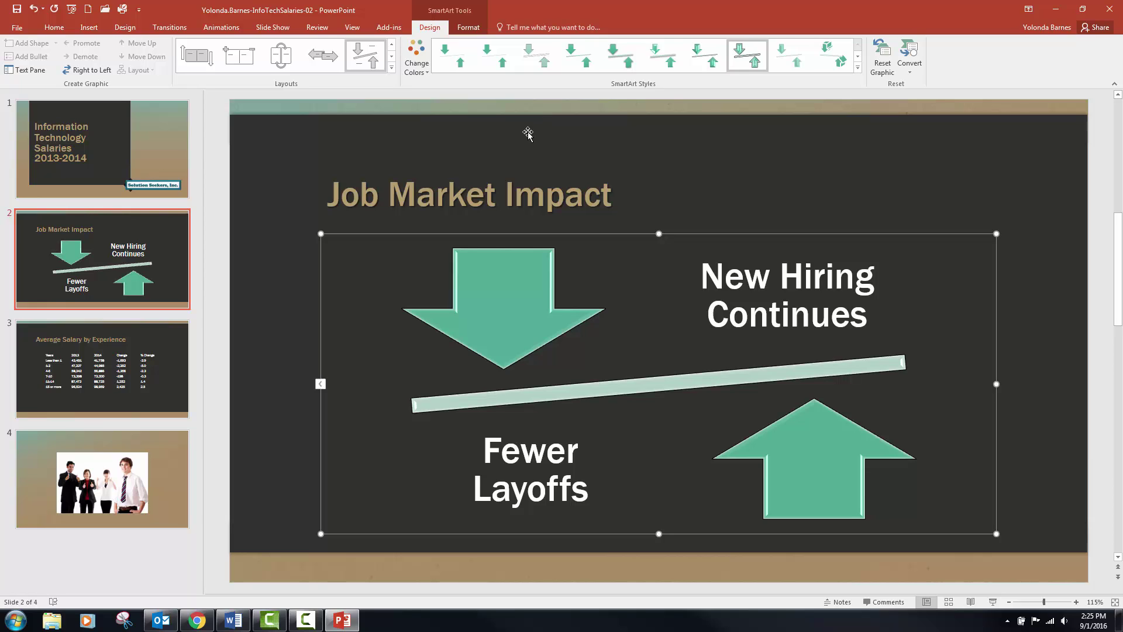
click(510, 267)
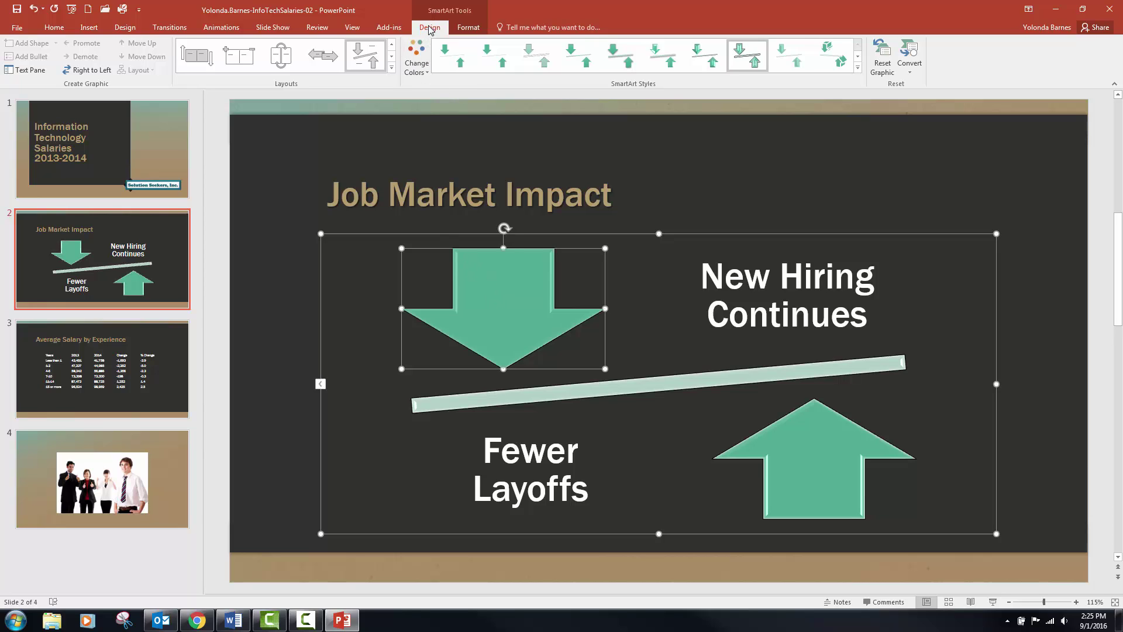
Step: Fill the downward arrow with a dark Linear Down gradient from Shape Fill
click(462, 29)
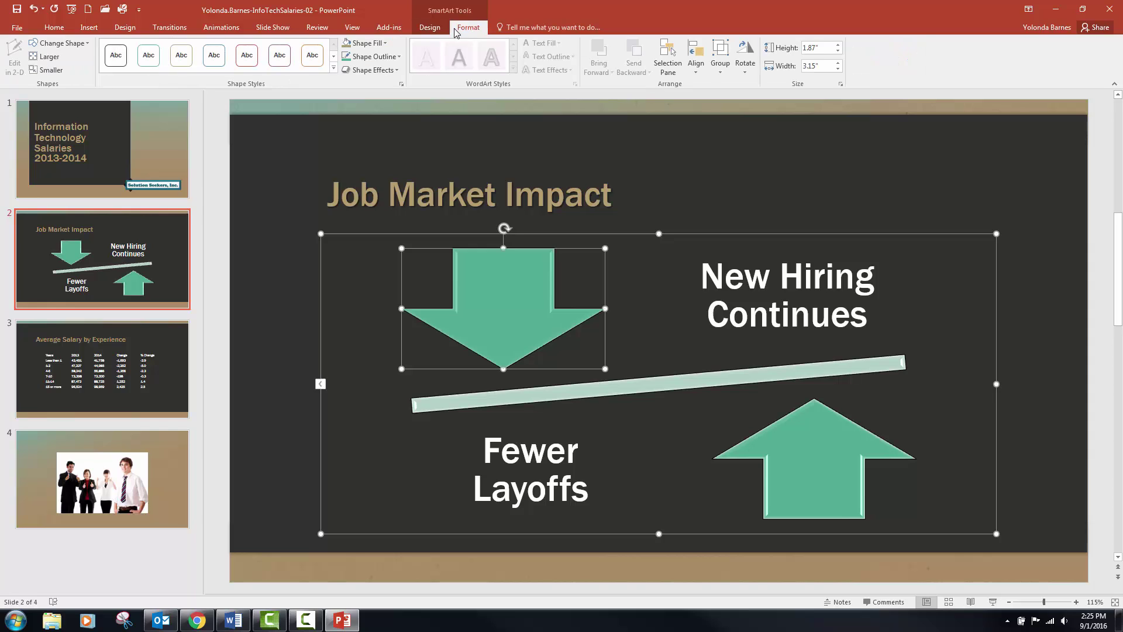
click(387, 45)
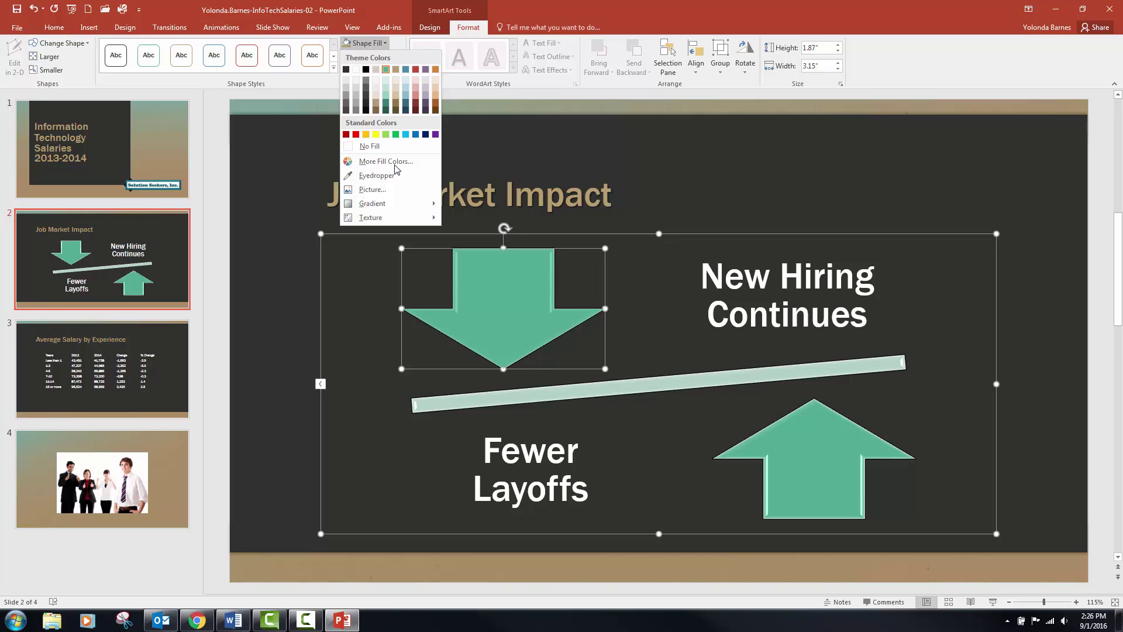
mouse_move(400, 206)
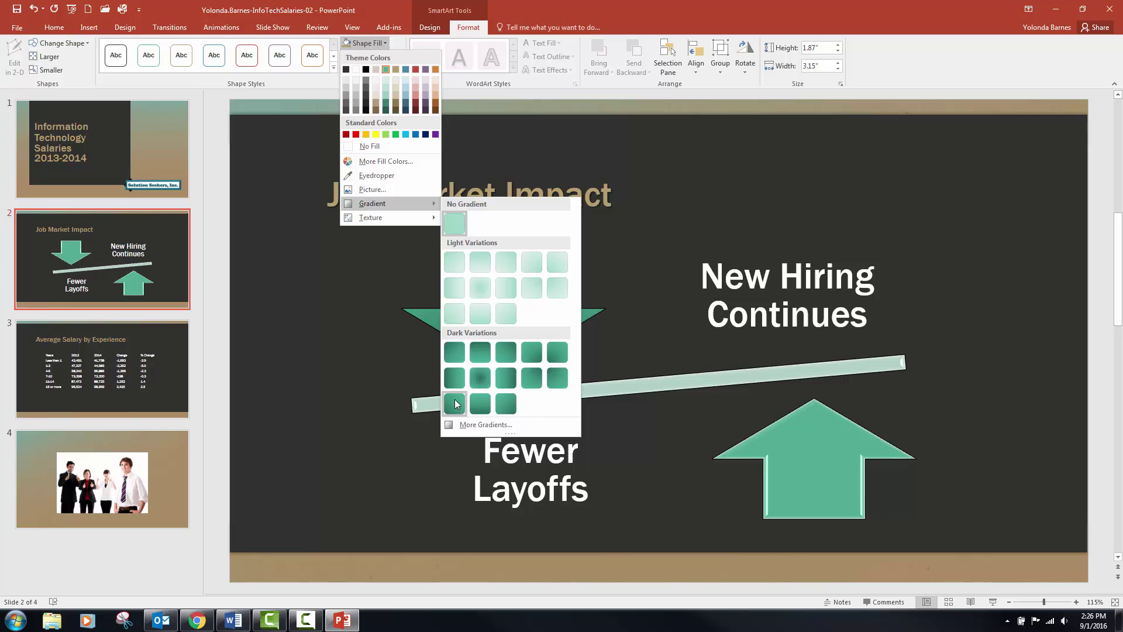
click(480, 352)
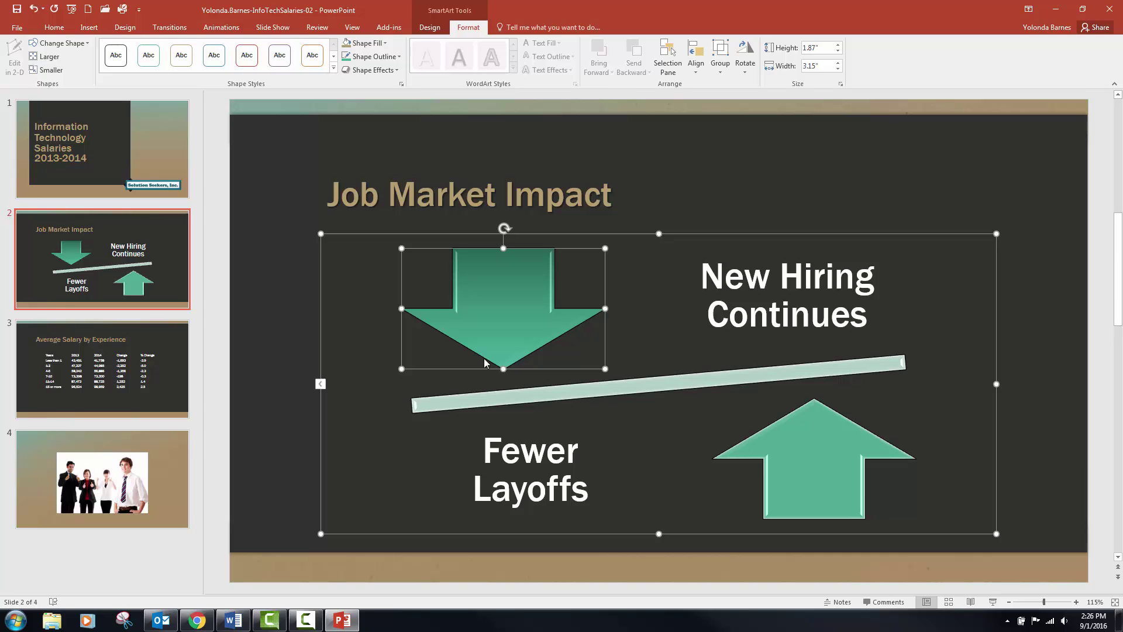
click(788, 416)
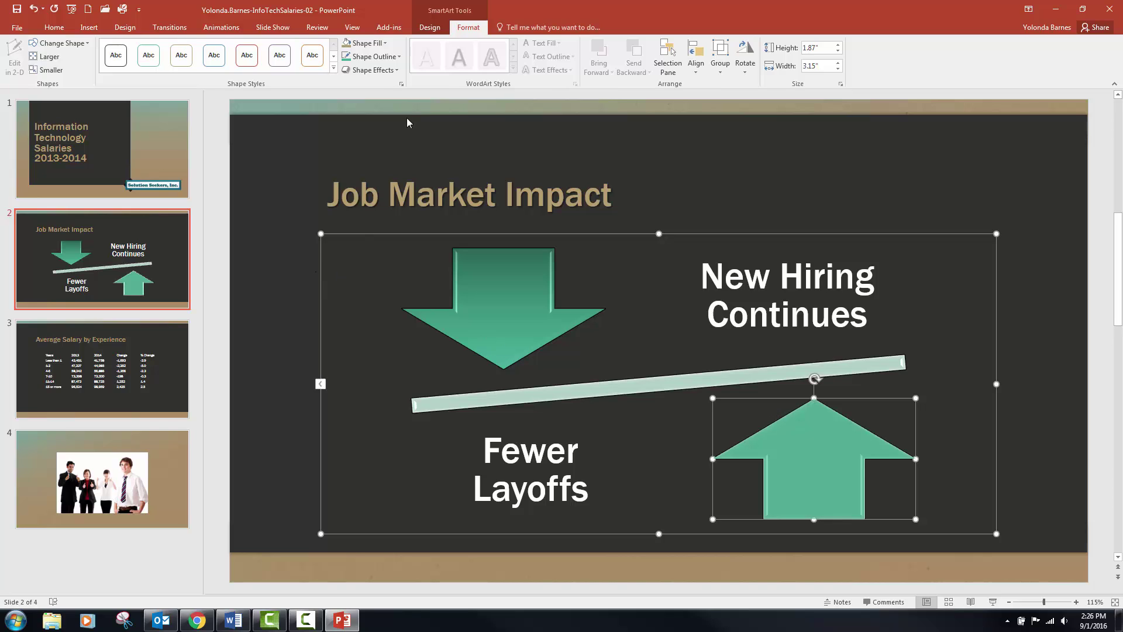
Step: Give the up arrow a Linear Up dark-variation gradient fill, then deselect the graphic
click(385, 45)
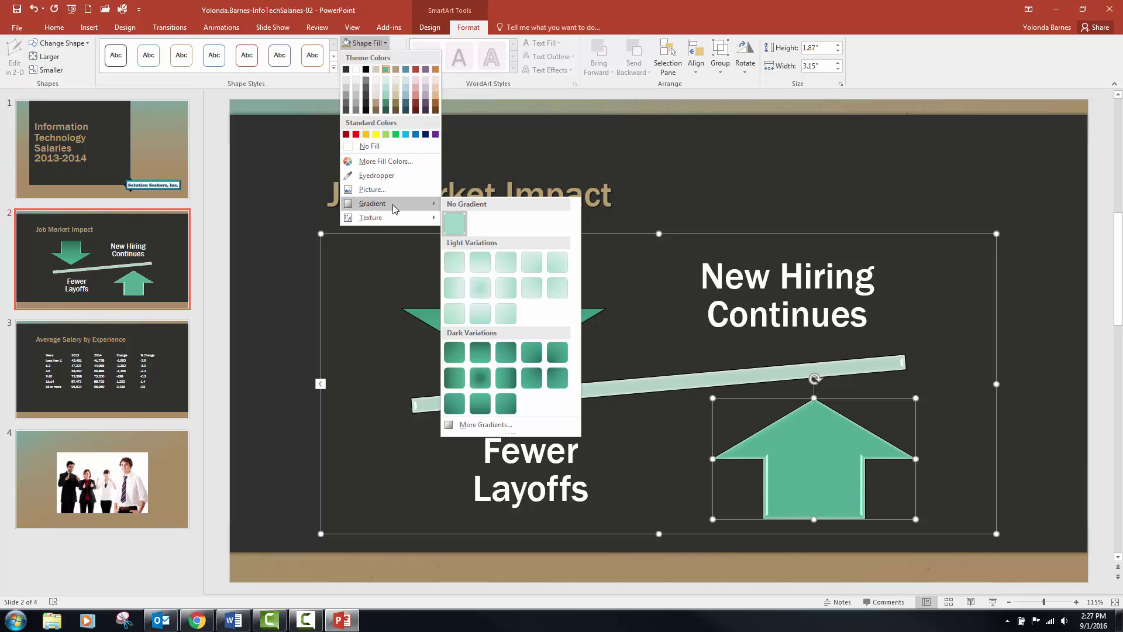
click(479, 410)
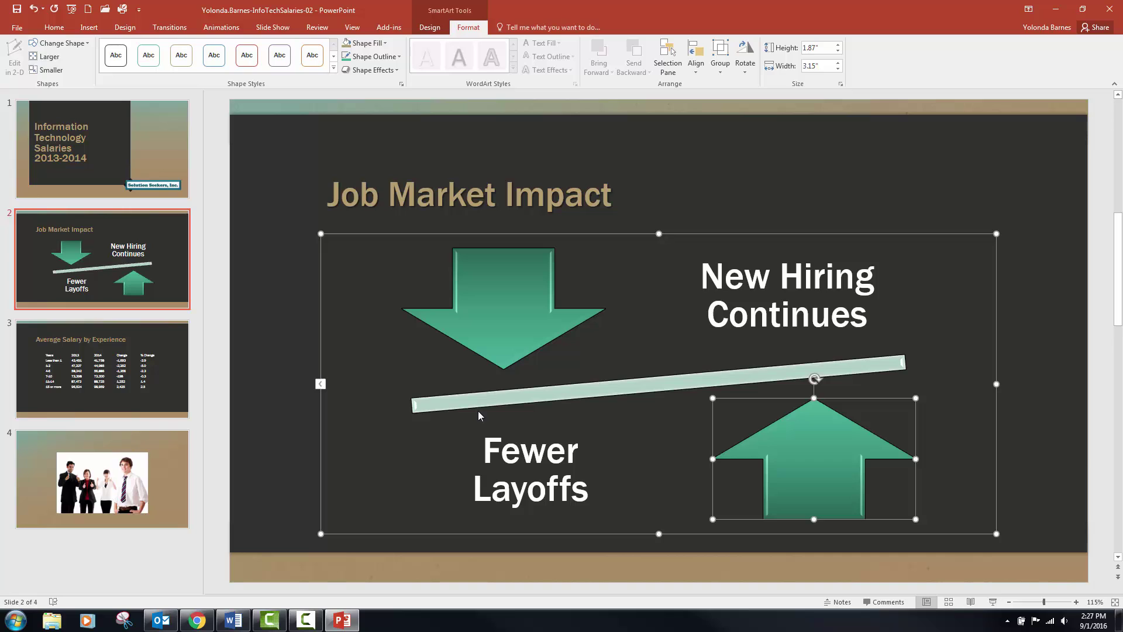
click(94, 253)
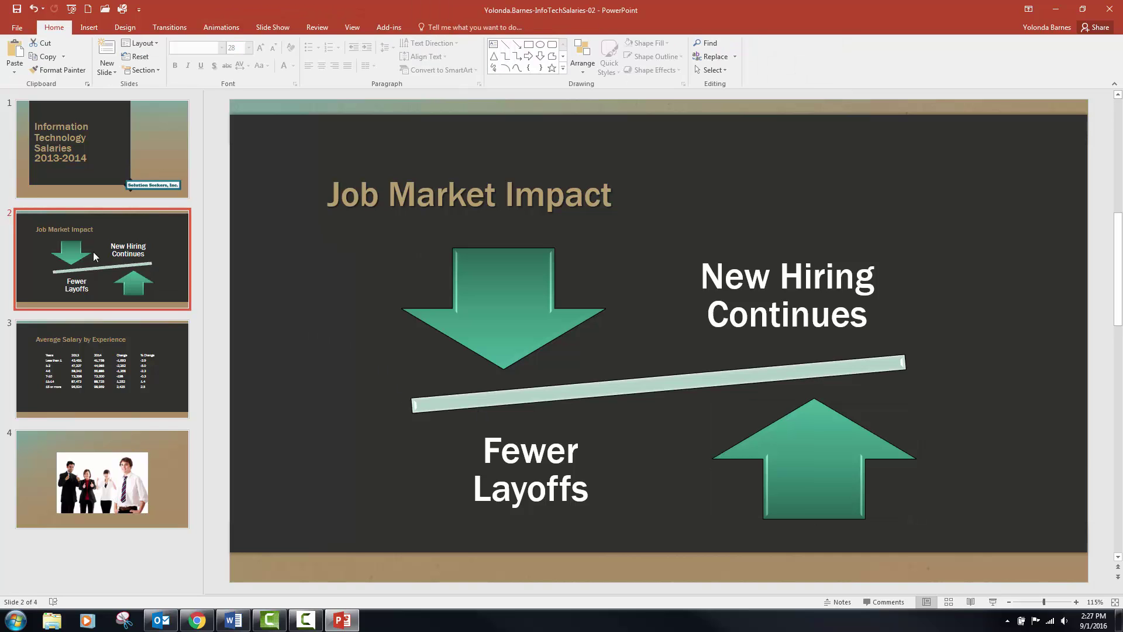
Step: Insert a Title and Content slide directly after slide 2
click(107, 313)
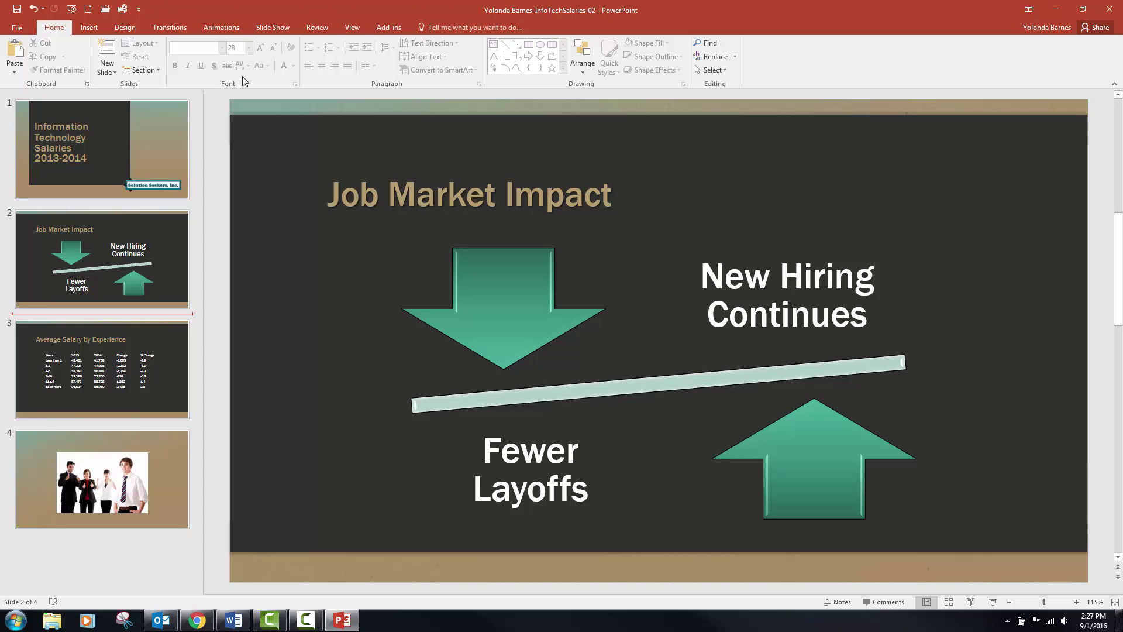
click(116, 73)
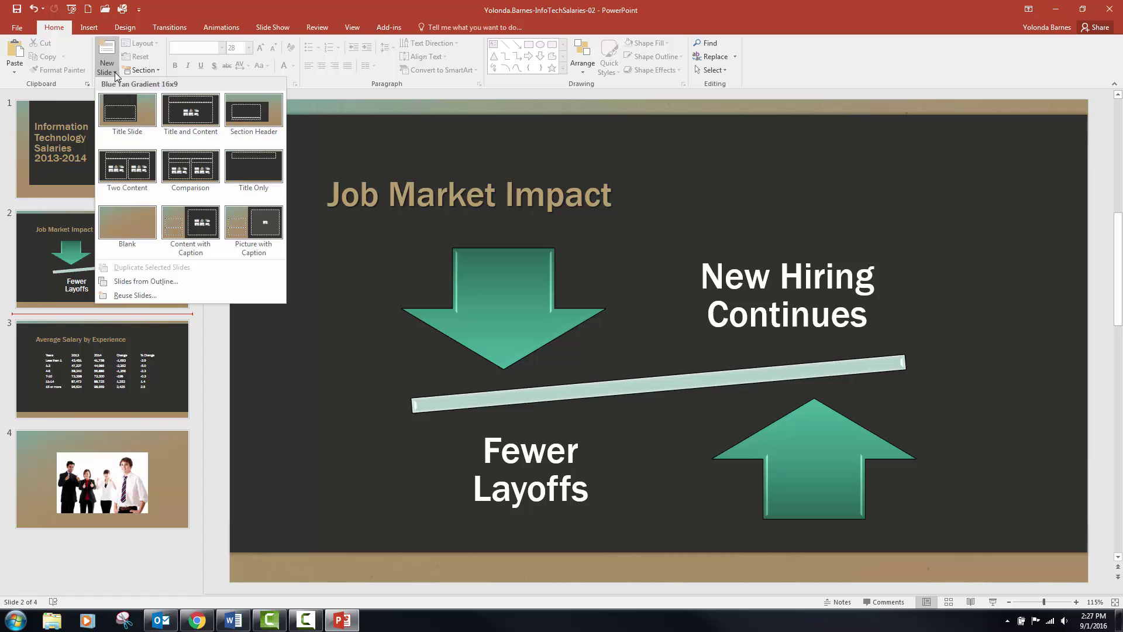
click(201, 111)
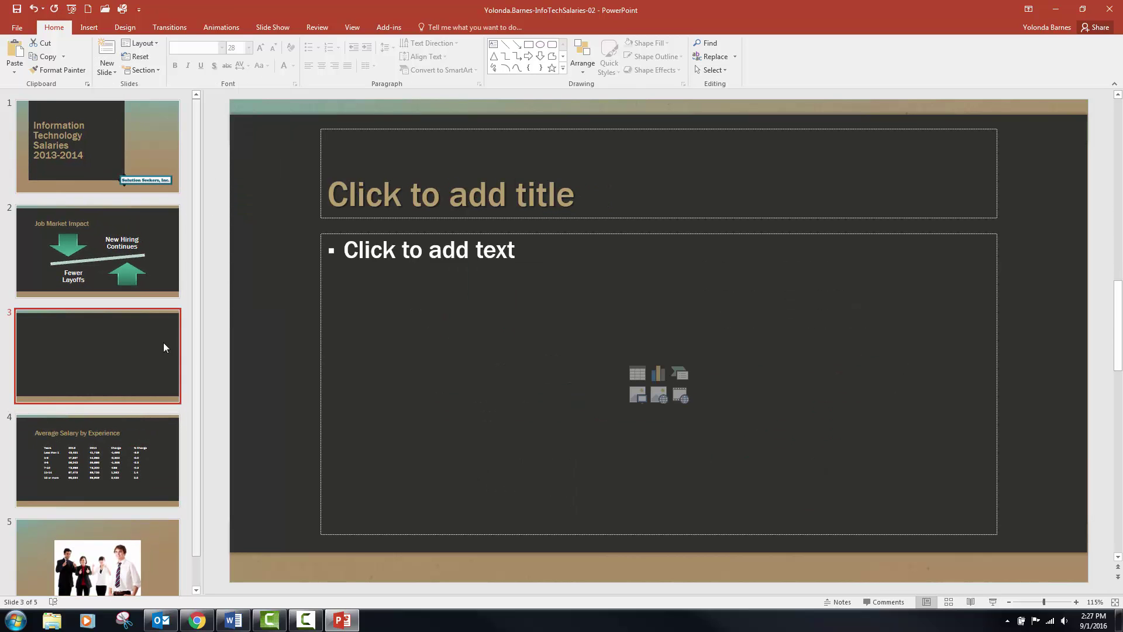
Step: Enter 'Employee Salary Satisfaction' as the slide 3 title, then place the cursor in the content area
click(482, 182)
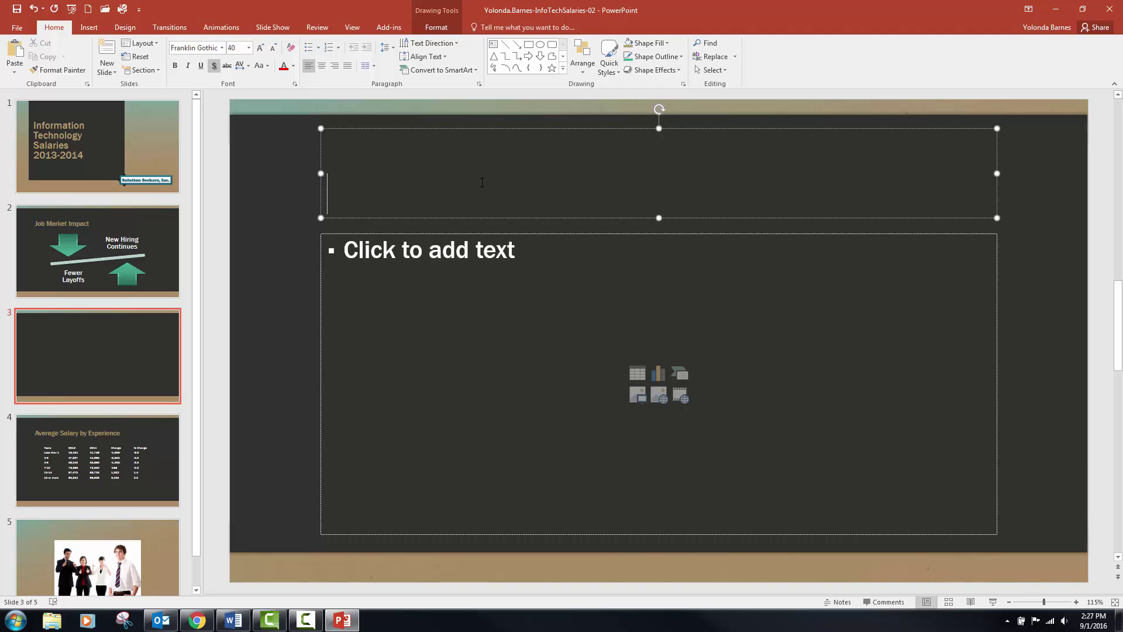
text(Employee)
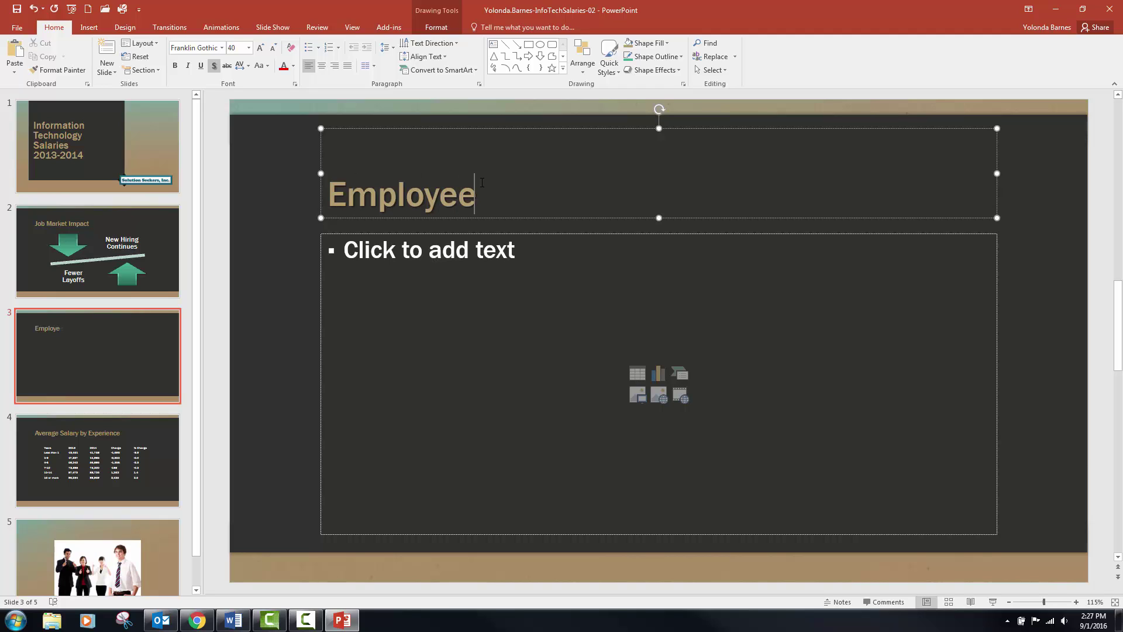
text( Salary )
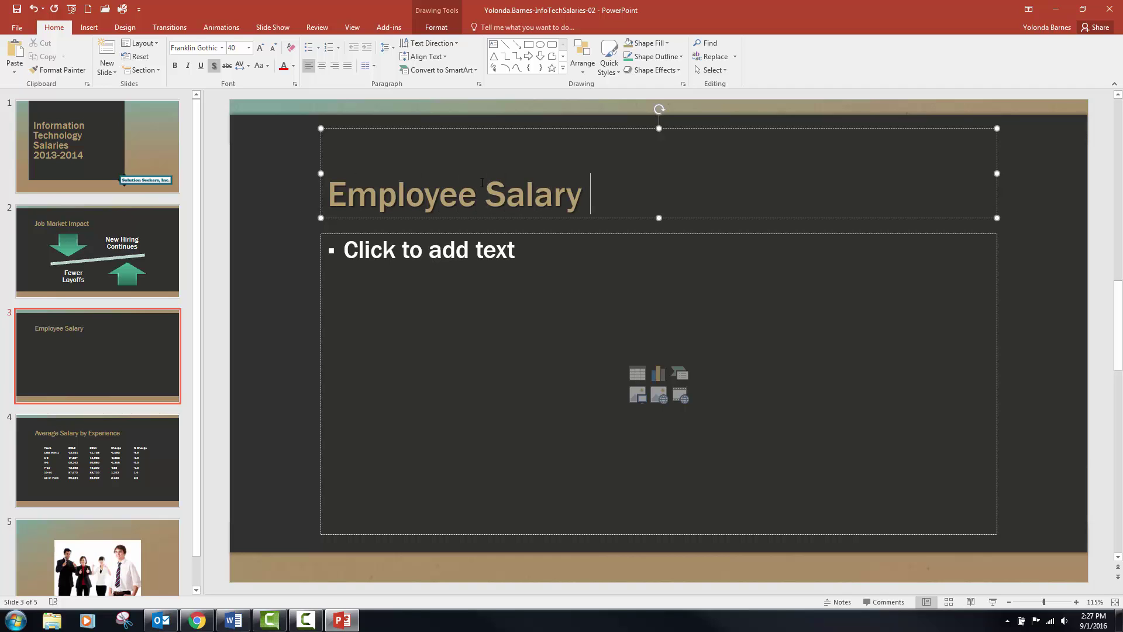
text(Satisfaction)
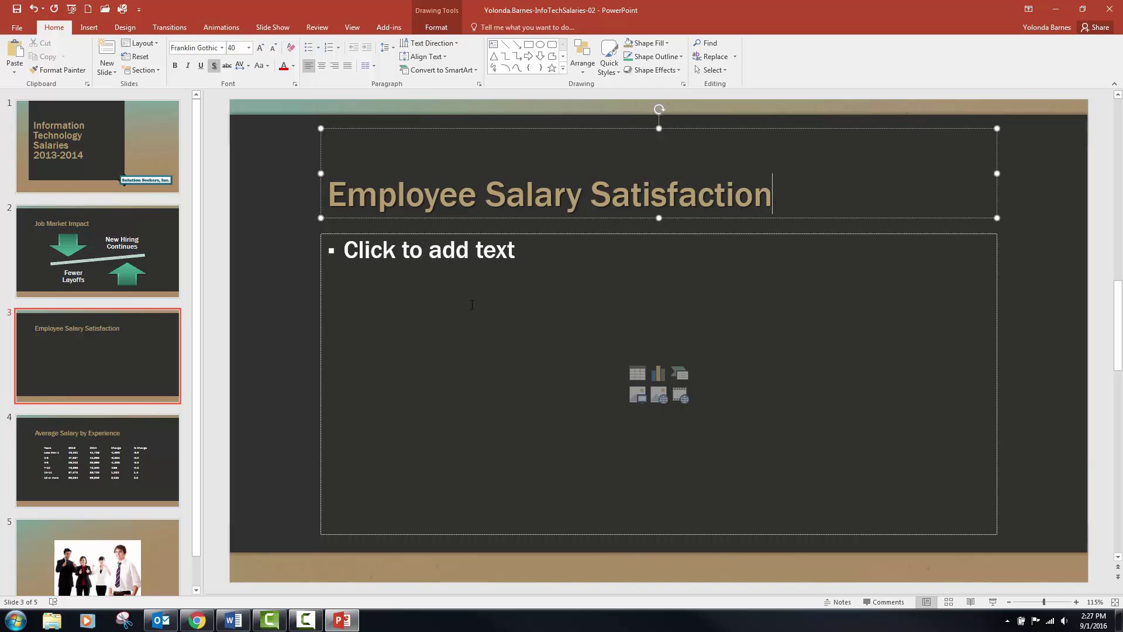
click(522, 260)
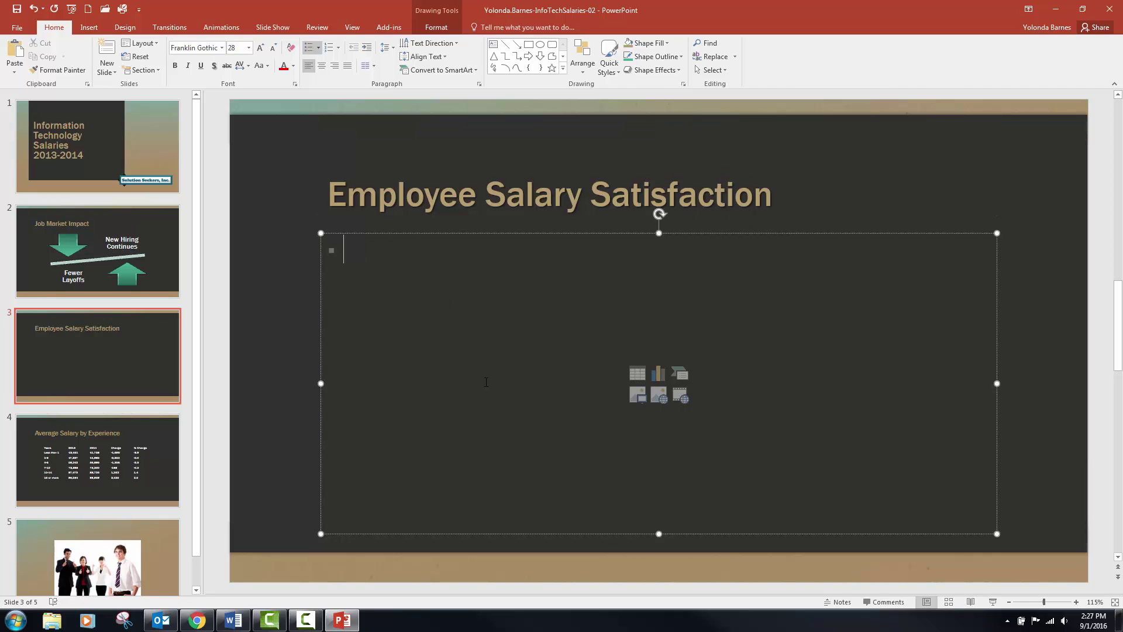